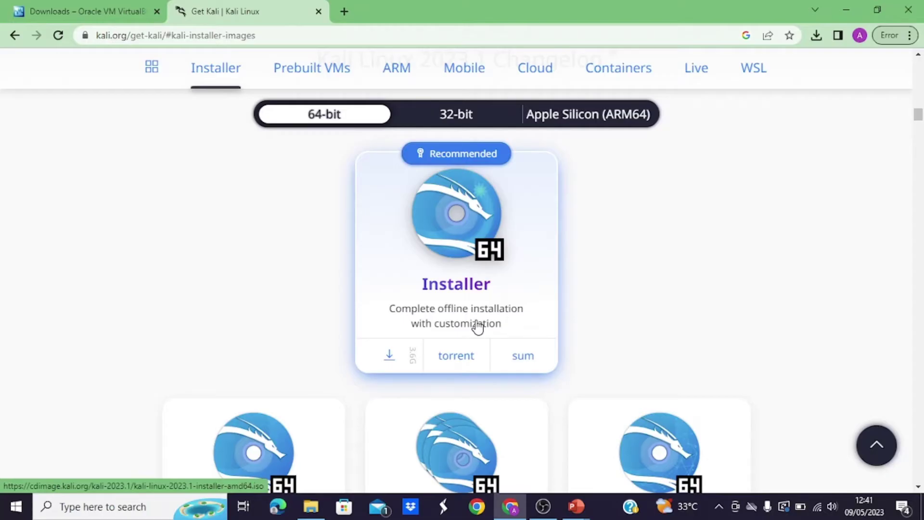
Return from the installer images section to the Get Kali platform overview
key(alt+Left)
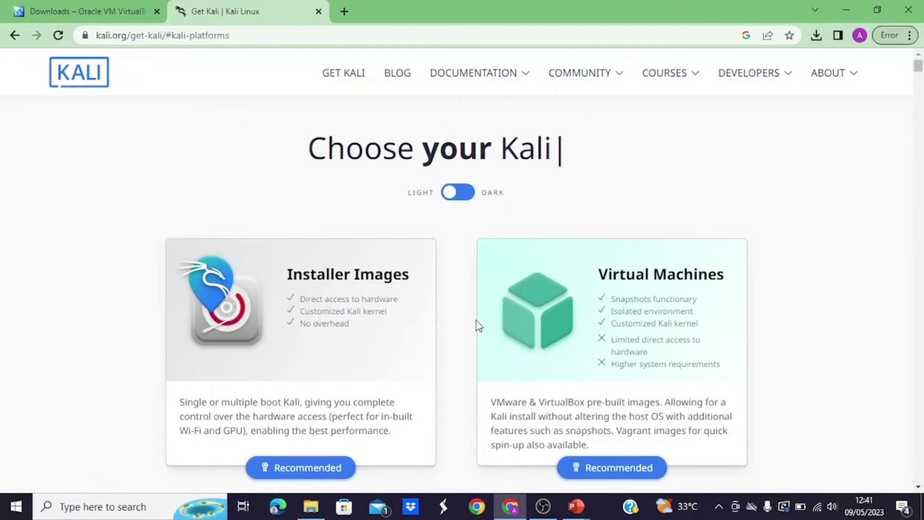
scroll(476, 320, down, 10)
key(alt+Right)
scroll(477, 325, down, 4)
key(alt+Left)
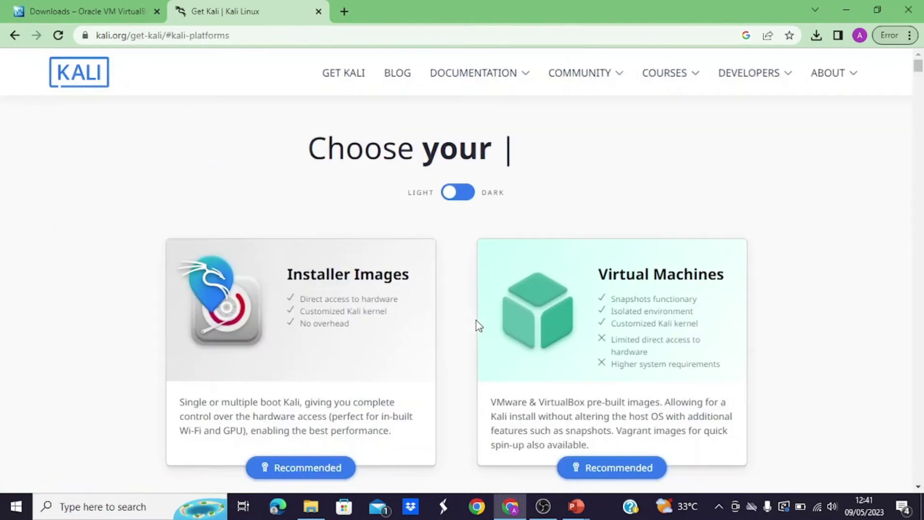
Open the Kali Tools documentation and look through the listed tools
mouse_move(482, 85)
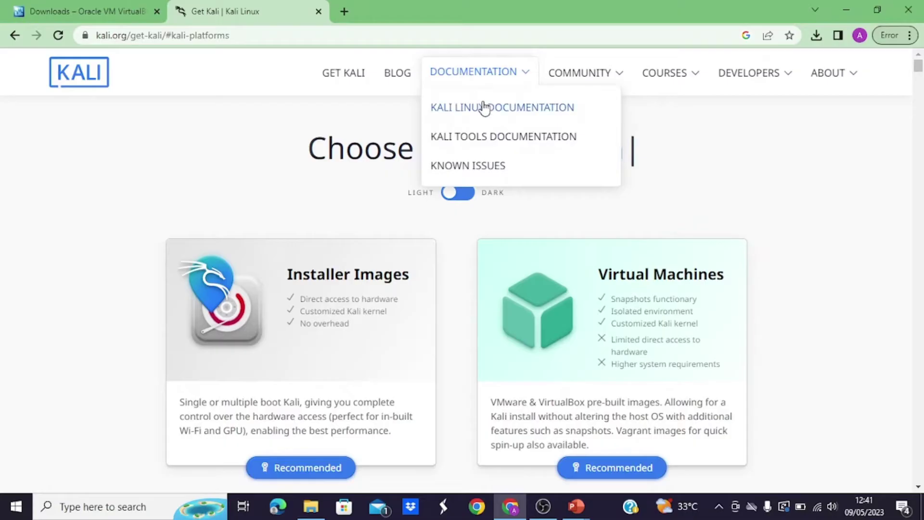
click(485, 133)
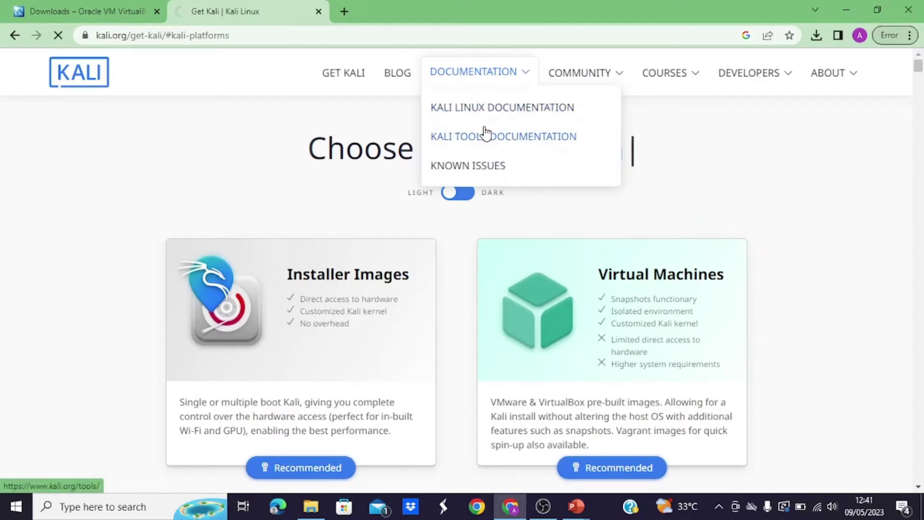
scroll(482, 325, down, 5)
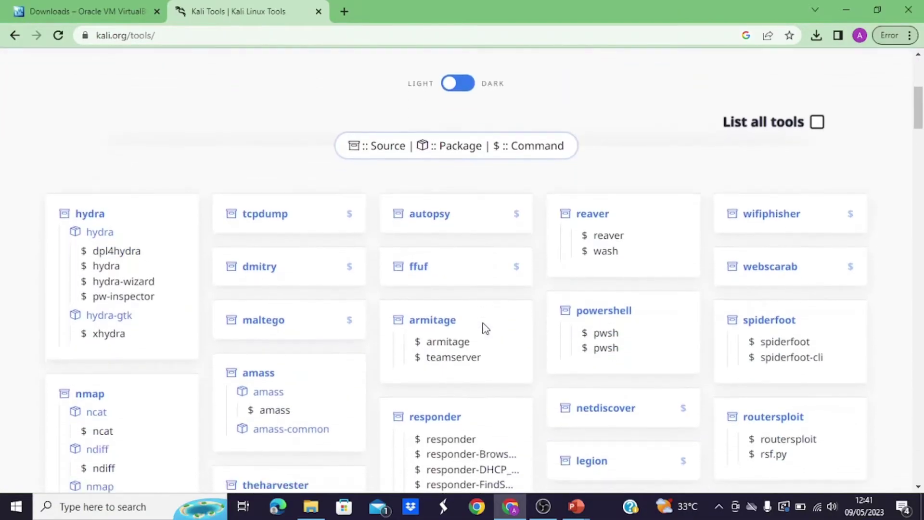
scroll(418, 292, down, 2)
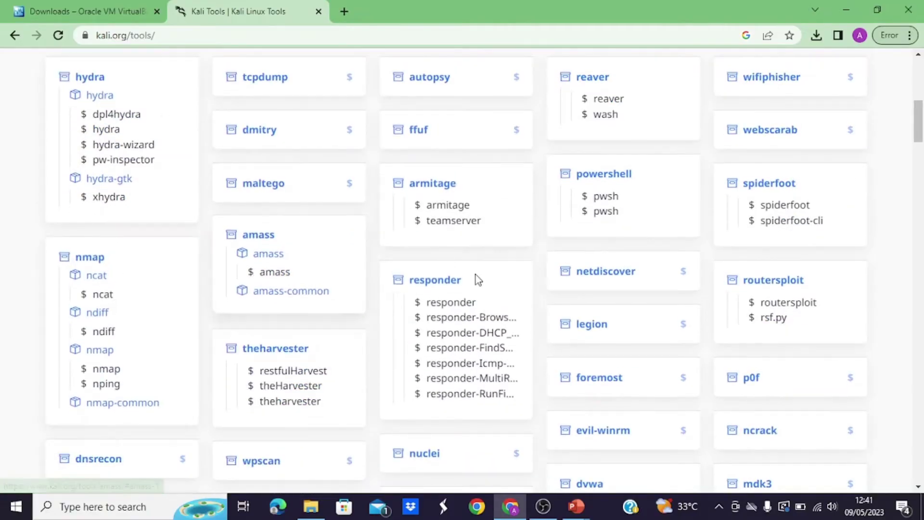
scroll(476, 278, down, 3)
scroll(496, 322, up, 10)
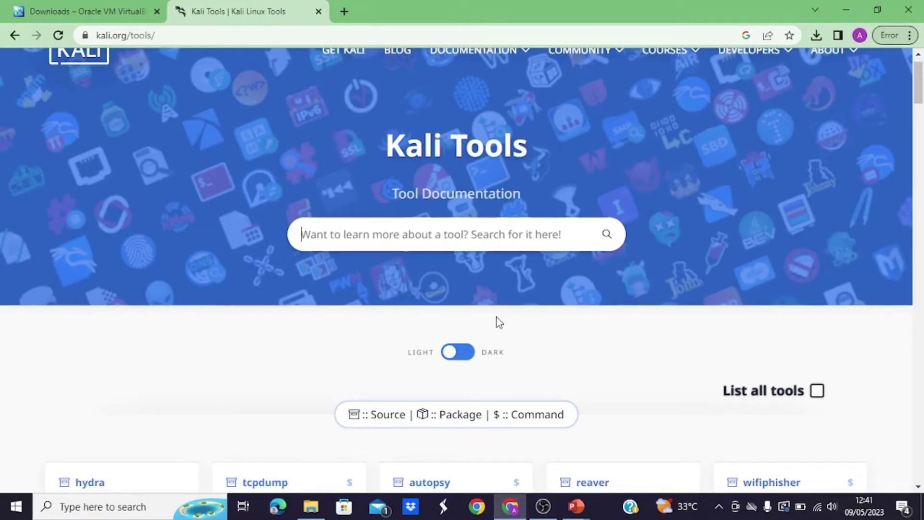
scroll(496, 317, up, 1)
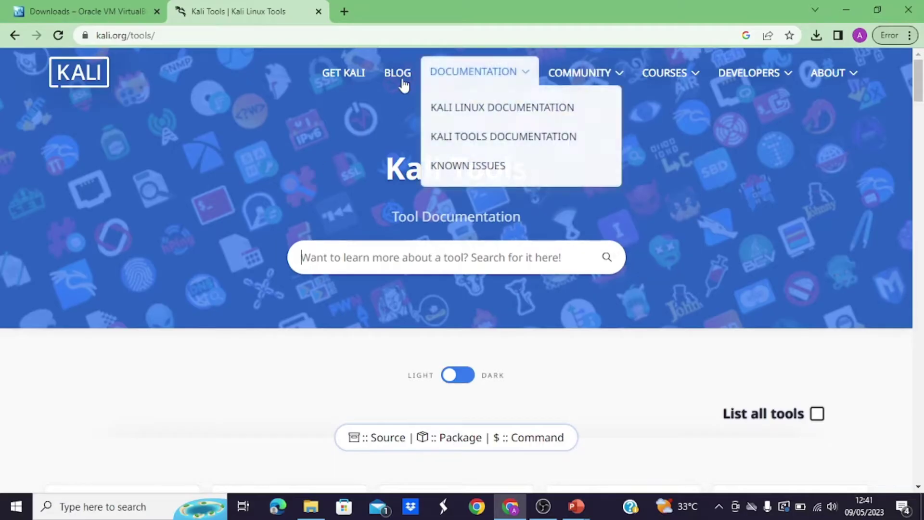
Review the browser's recent downloads for the Kali Linux and VirtualBox files
mouse_move(822, 74)
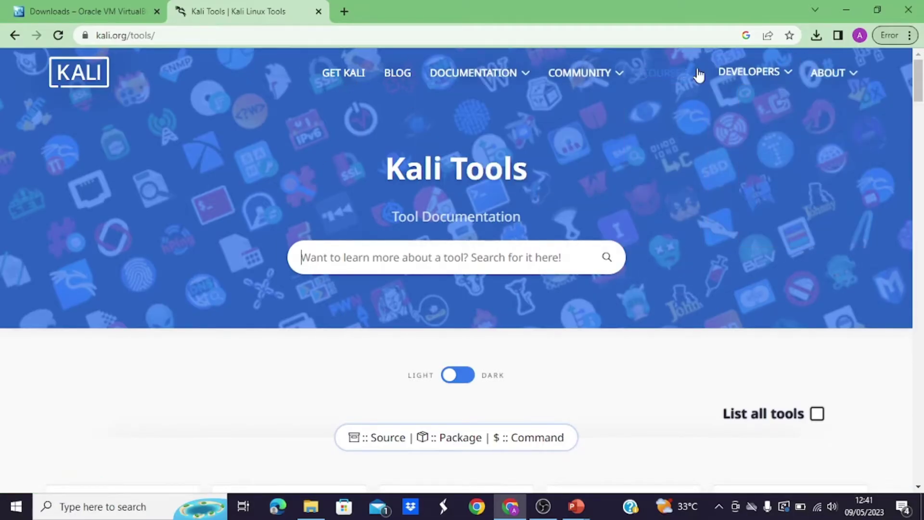
click(816, 35)
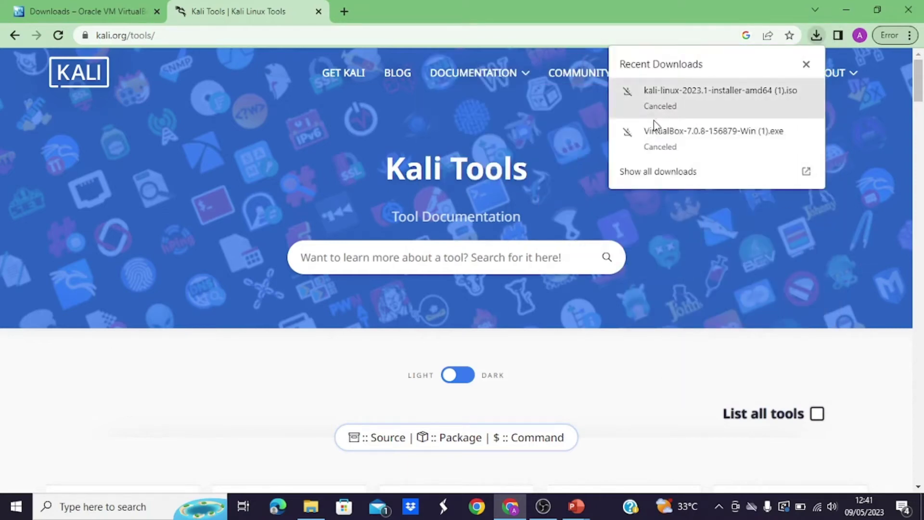
click(576, 6)
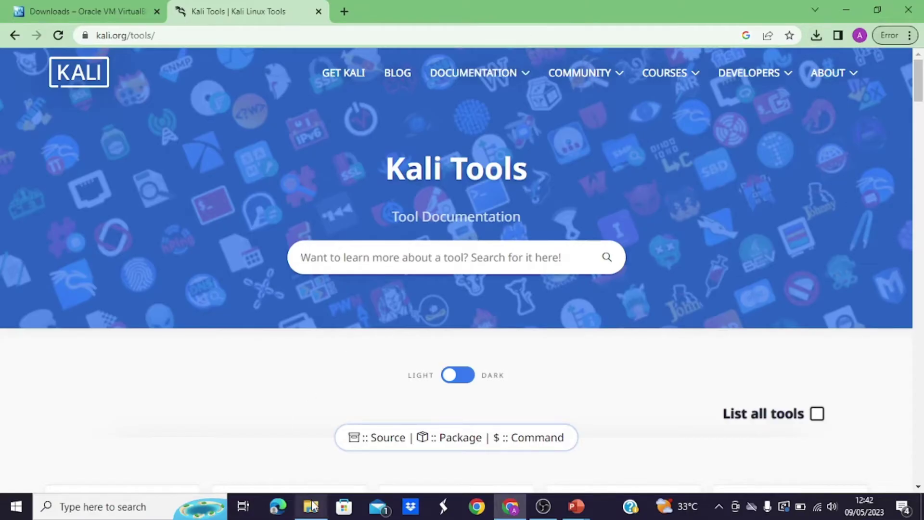
Switch to File Explorer and open the Downloads folder
mouse_move(311, 506)
click(304, 436)
scroll(121, 241, up, 5)
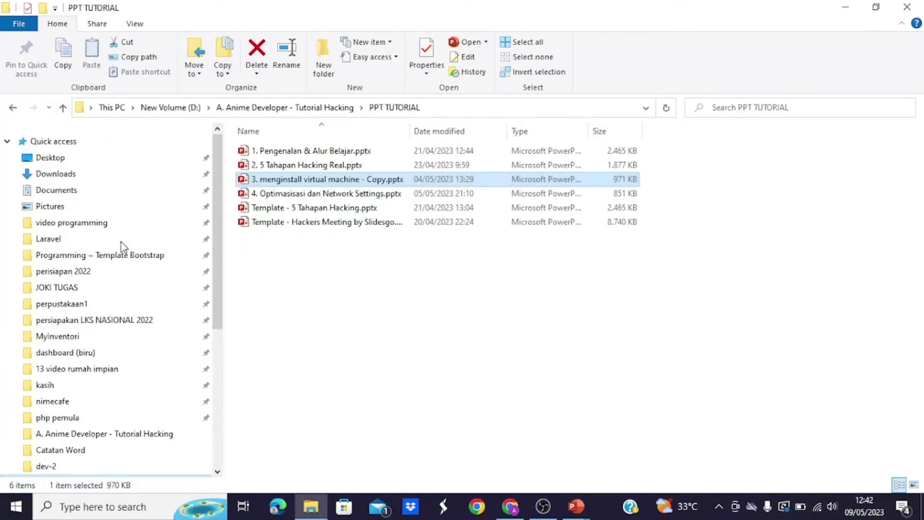
click(84, 174)
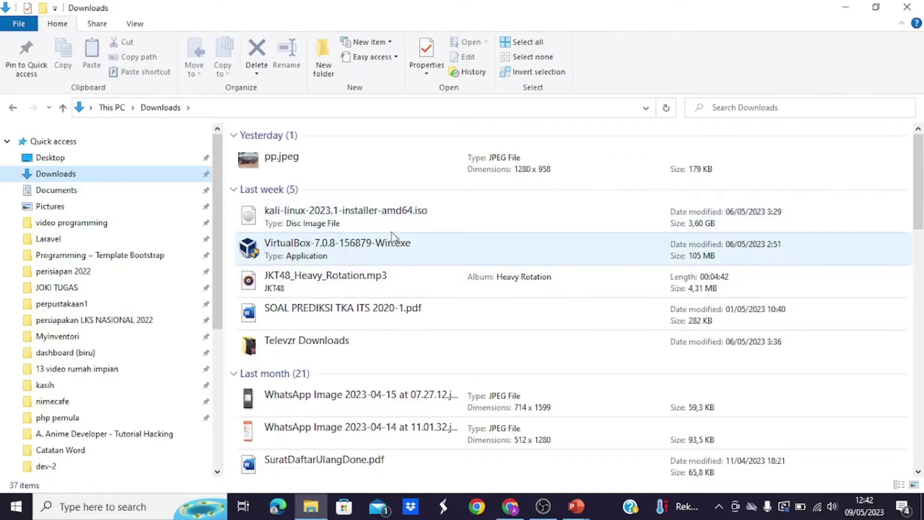
Launch the VirtualBox-7.0.8-156879-Win.exe installer from the Downloads folder
click(347, 246)
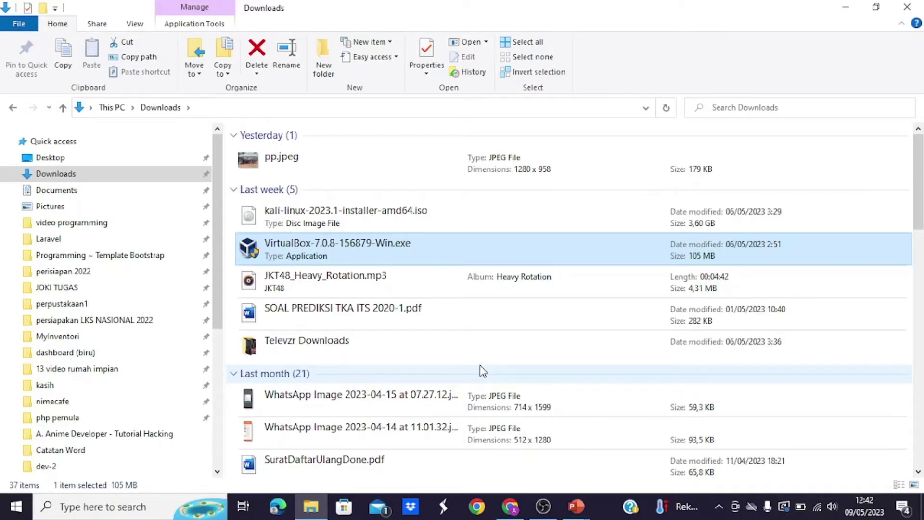
click(403, 228)
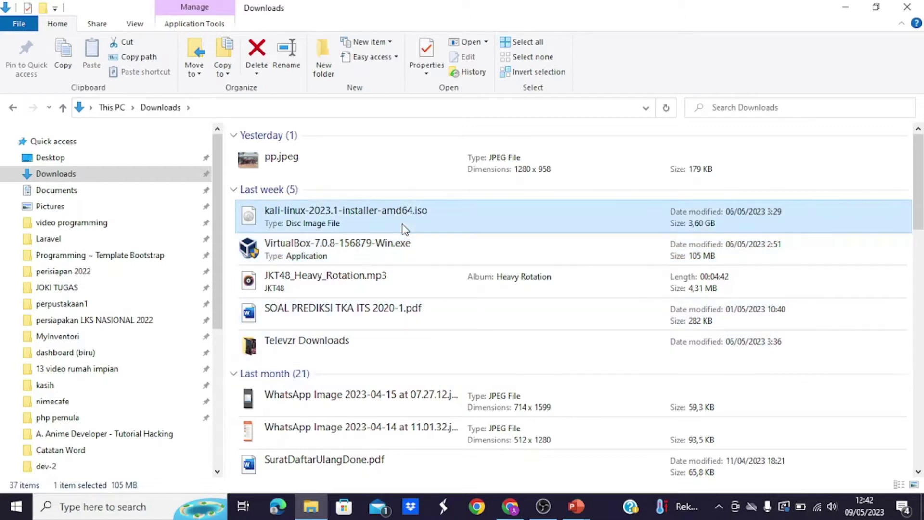
click(416, 249)
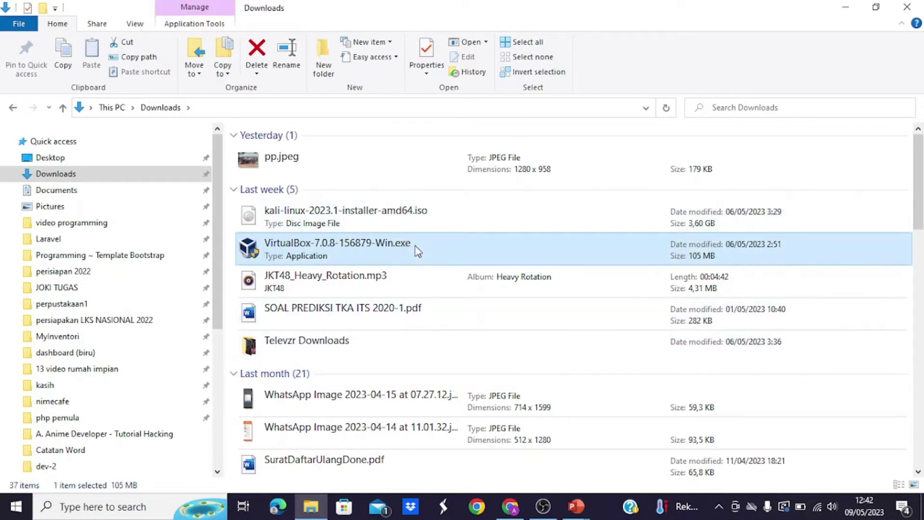
double_click(416, 249)
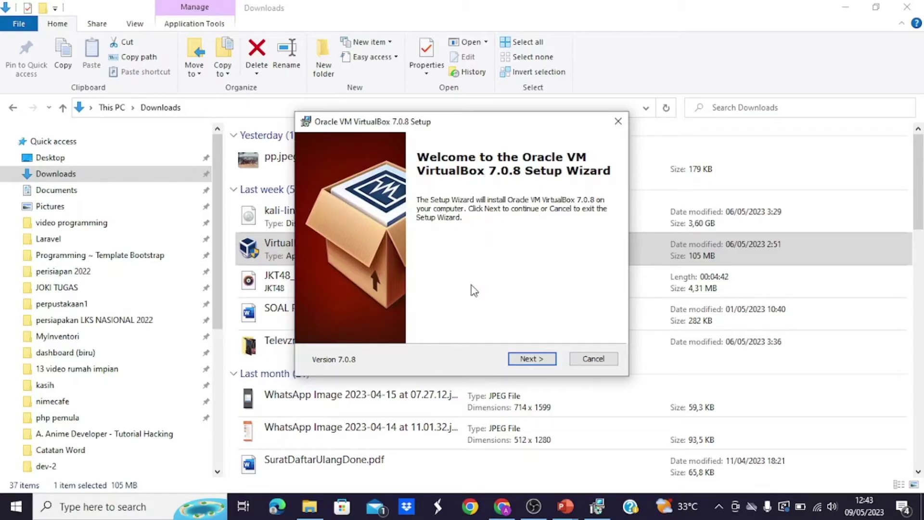
Proceed through the custom setup with the default VirtualBox features and the location C:\Program Files\Oracle\VirtualBox\
click(539, 358)
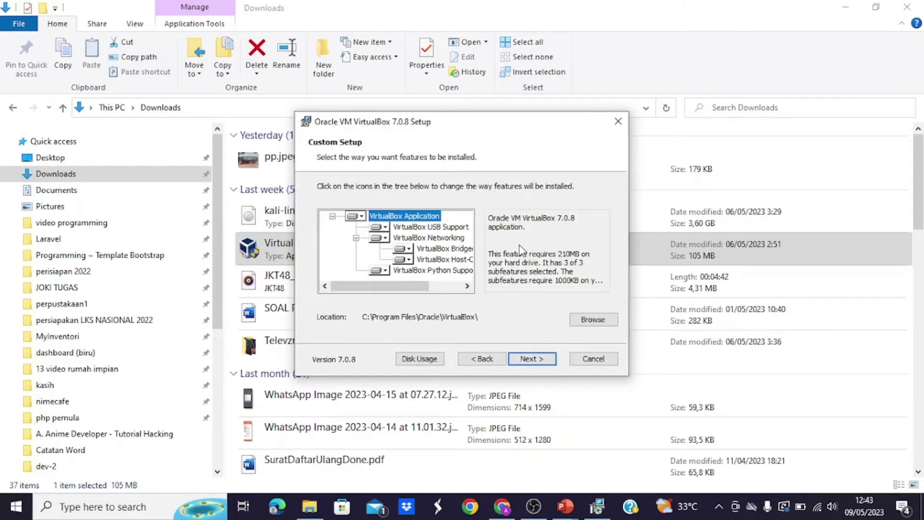
scroll(457, 253, right, 2)
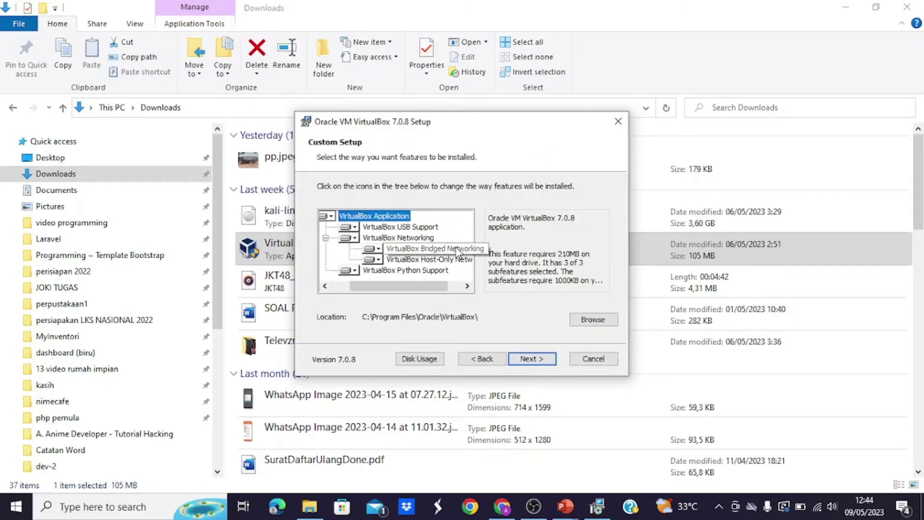
drag(386, 287, 366, 294)
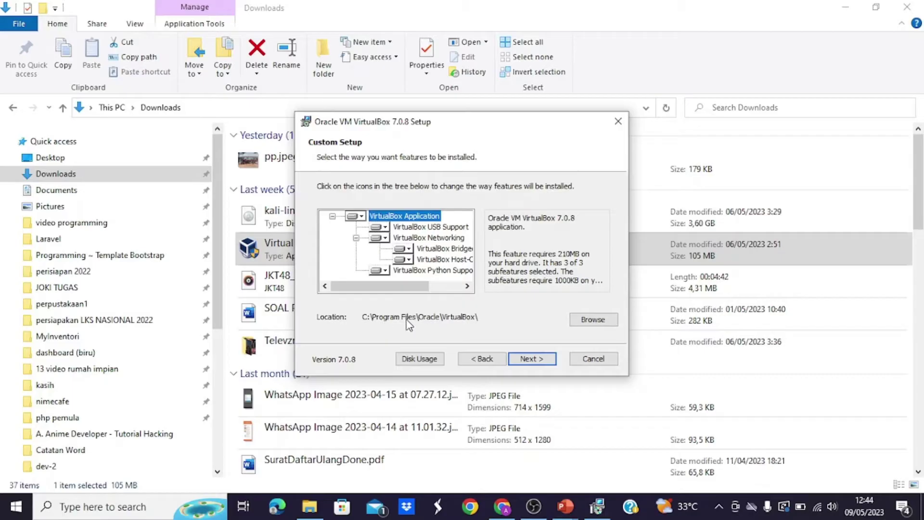
click(579, 320)
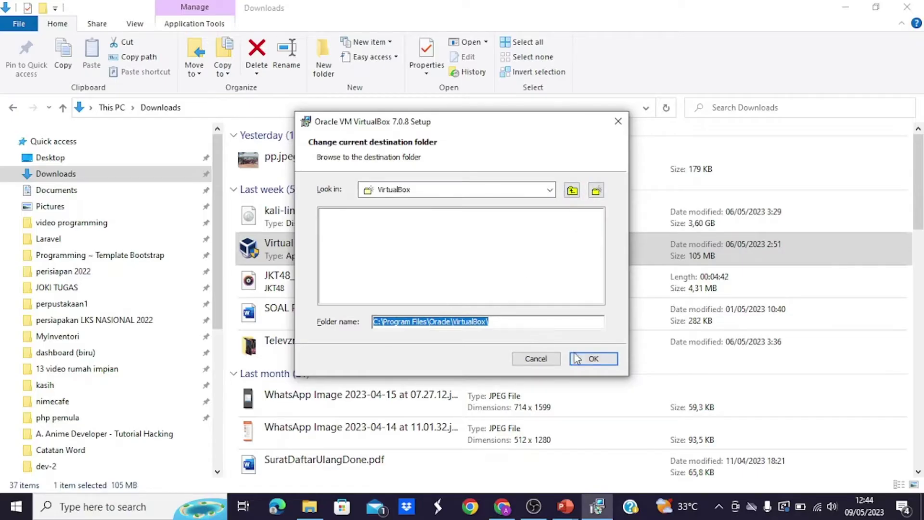
click(552, 362)
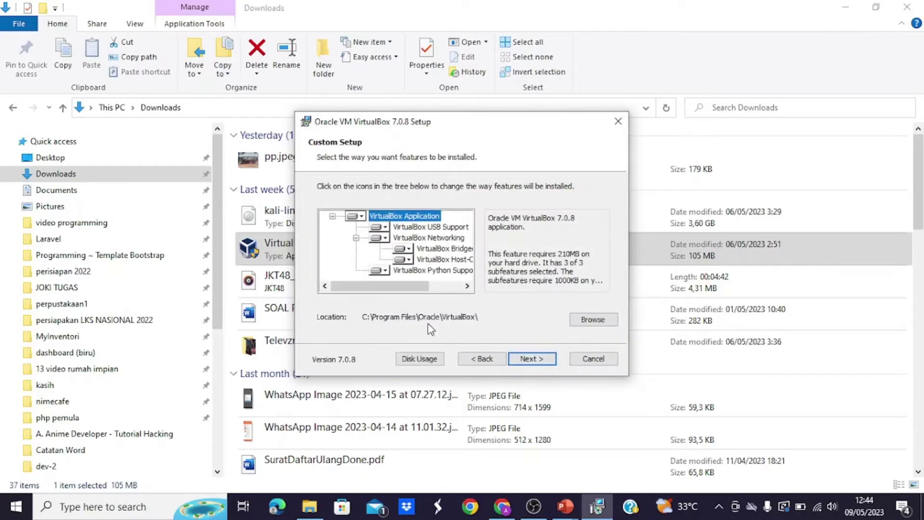
click(552, 359)
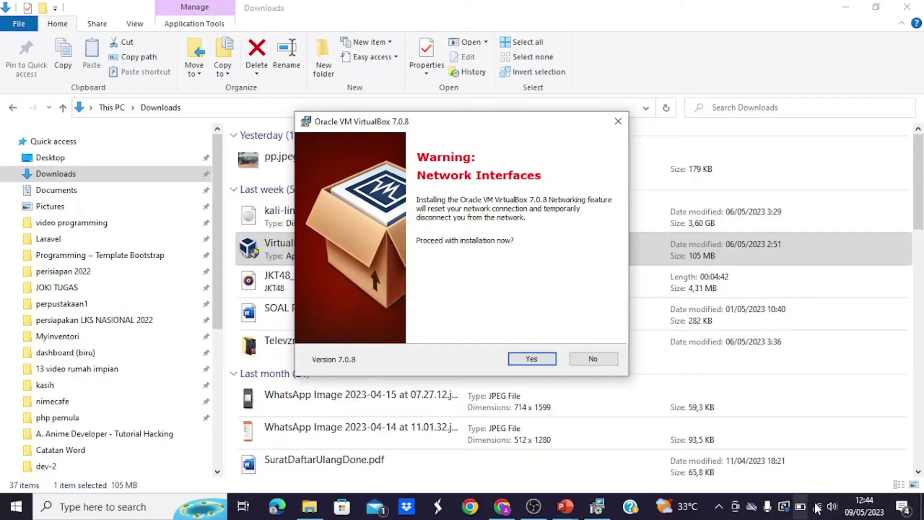
mouse_move(818, 504)
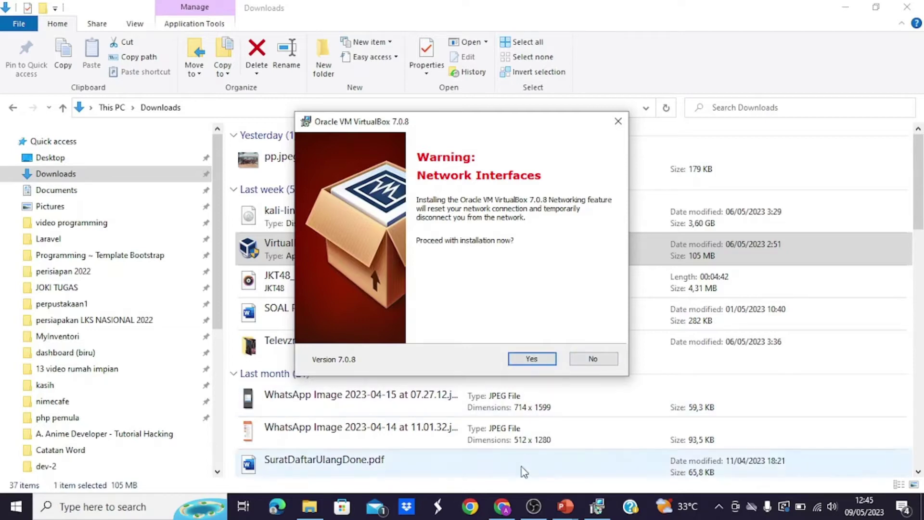
click(502, 506)
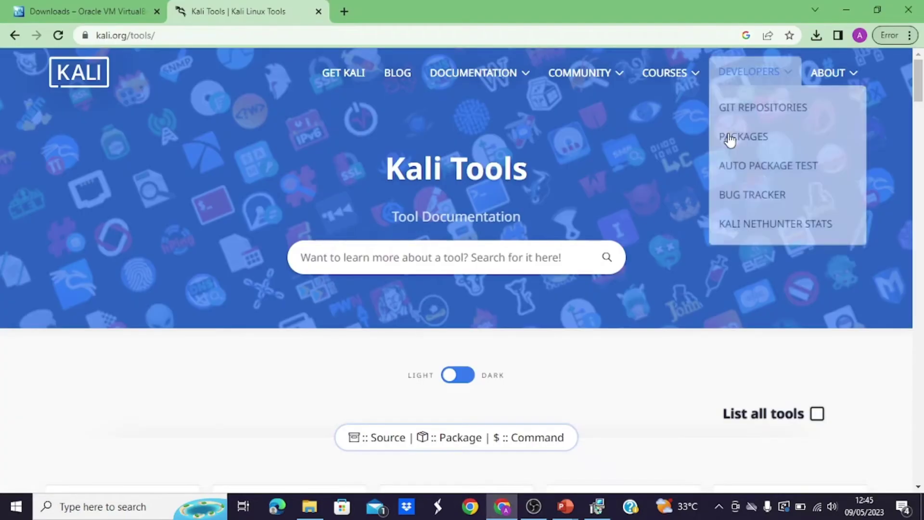
click(596, 506)
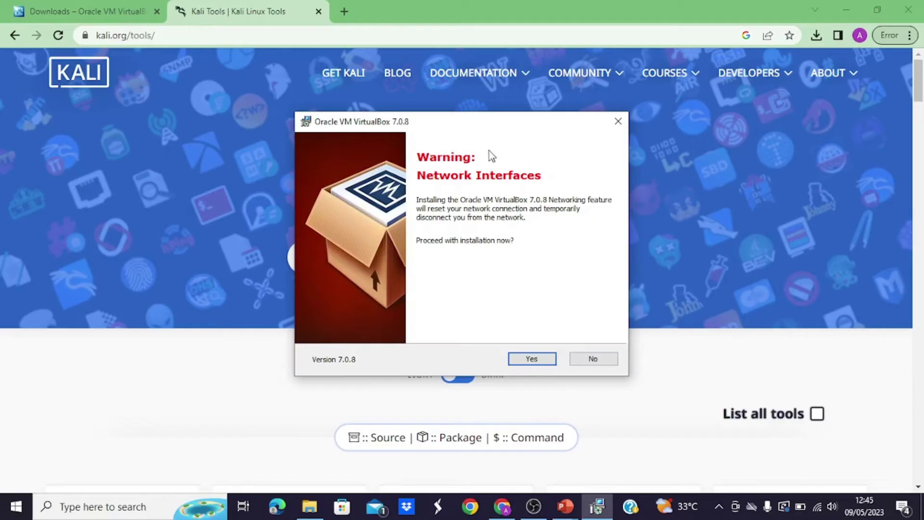
Accept the network interface and missing Python dependency warnings and start the VirtualBox installation
click(527, 359)
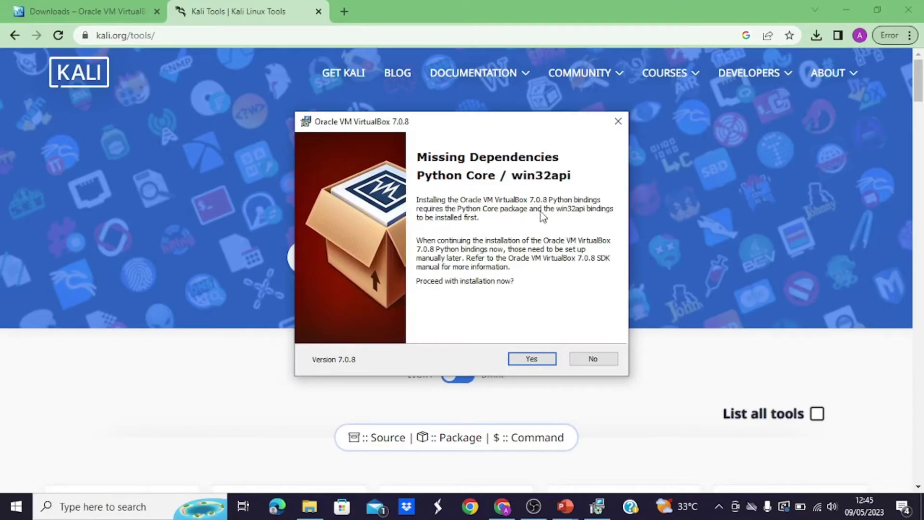
click(532, 359)
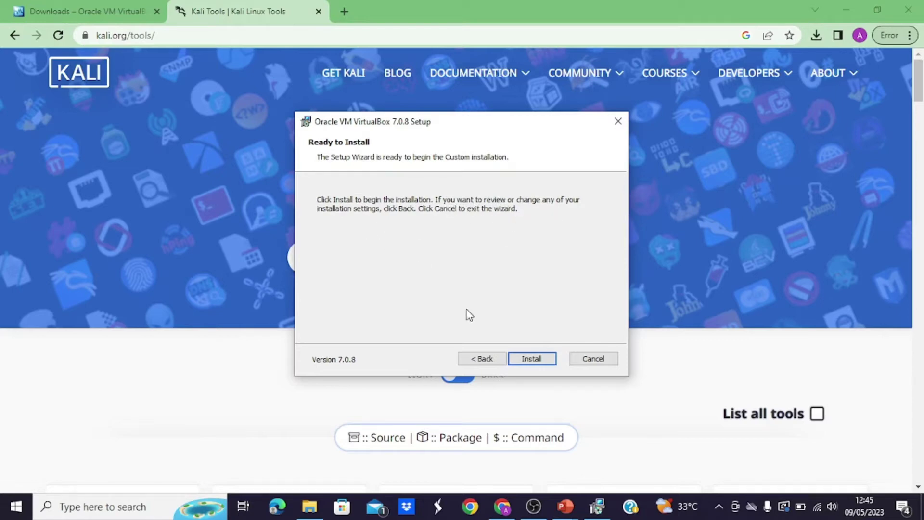
click(533, 360)
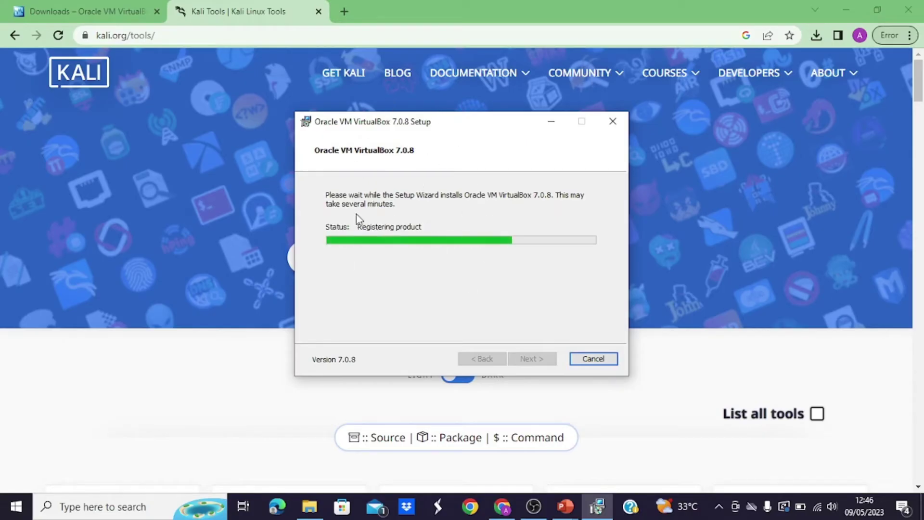
Switch to the PowerPoint slide show and advance to the Gambaran Hubungan slide
click(559, 514)
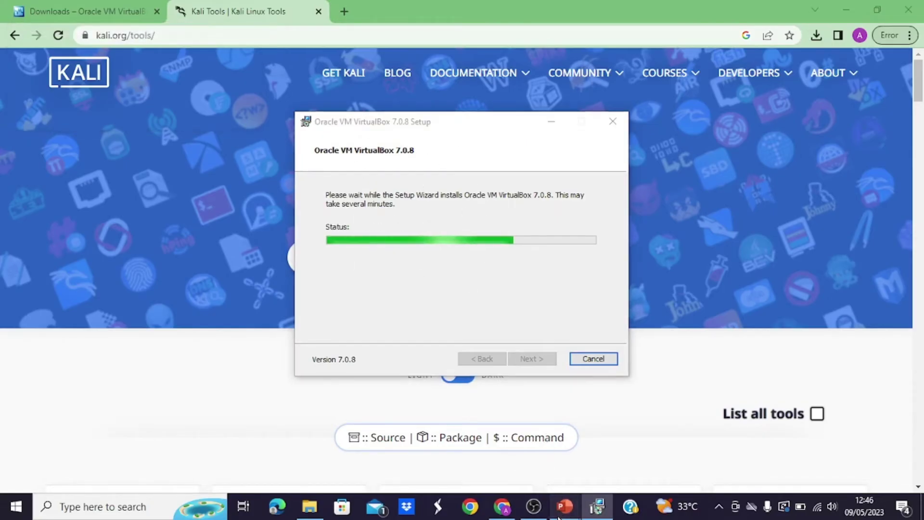
click(635, 436)
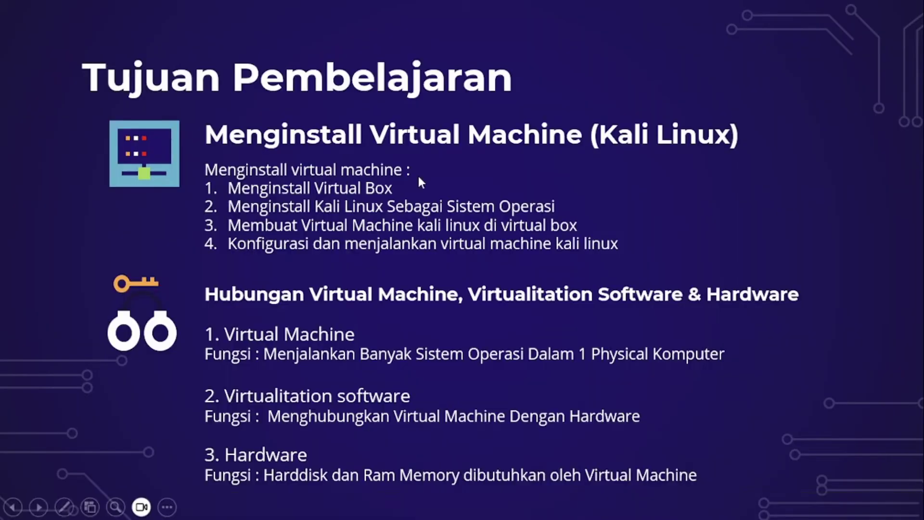
click(415, 144)
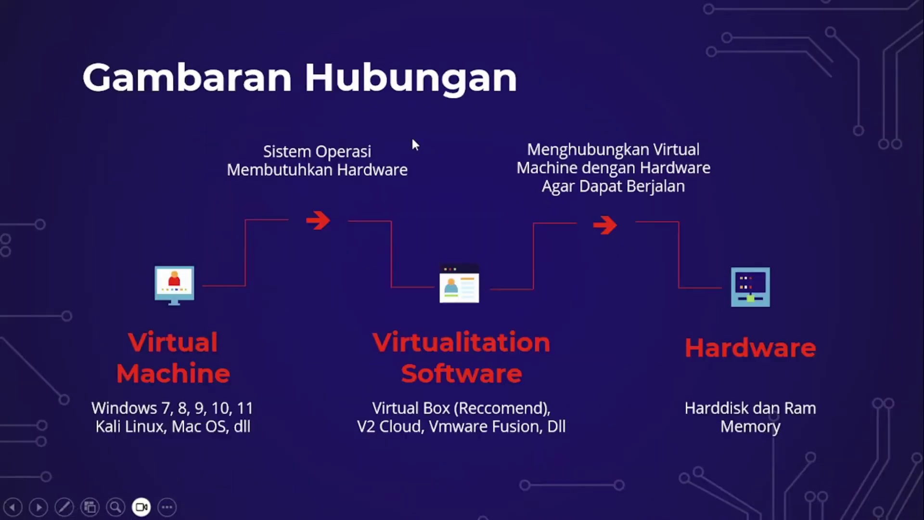
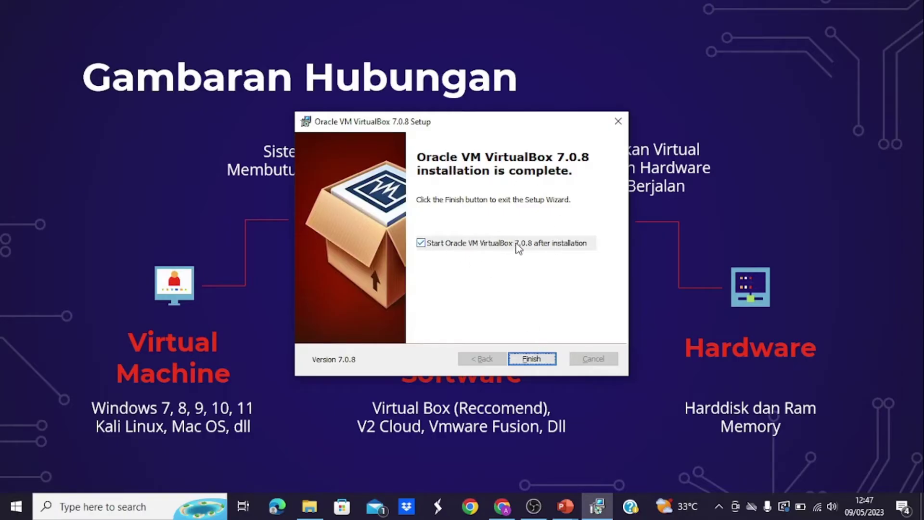
Finish the setup wizard with VirtualBox 7.0.8 set to start after installation, and switch back to the browser
click(532, 359)
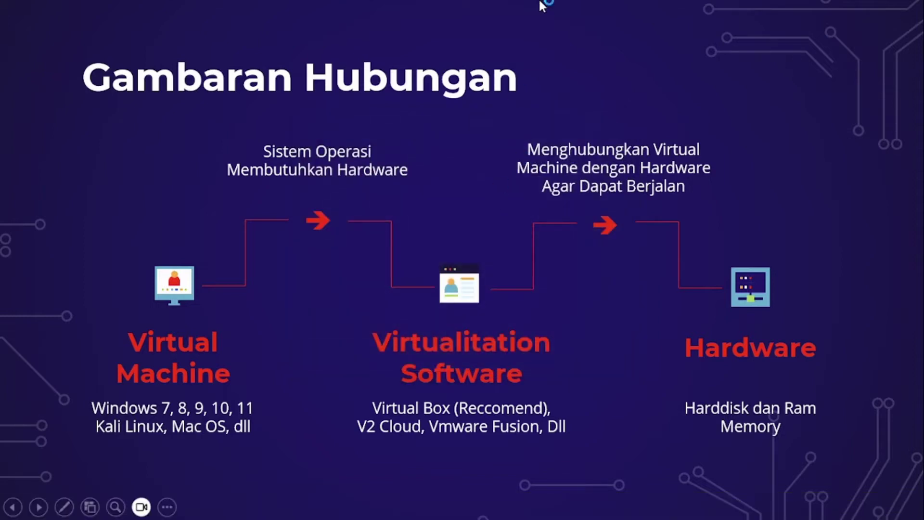
key(alt+Tab)
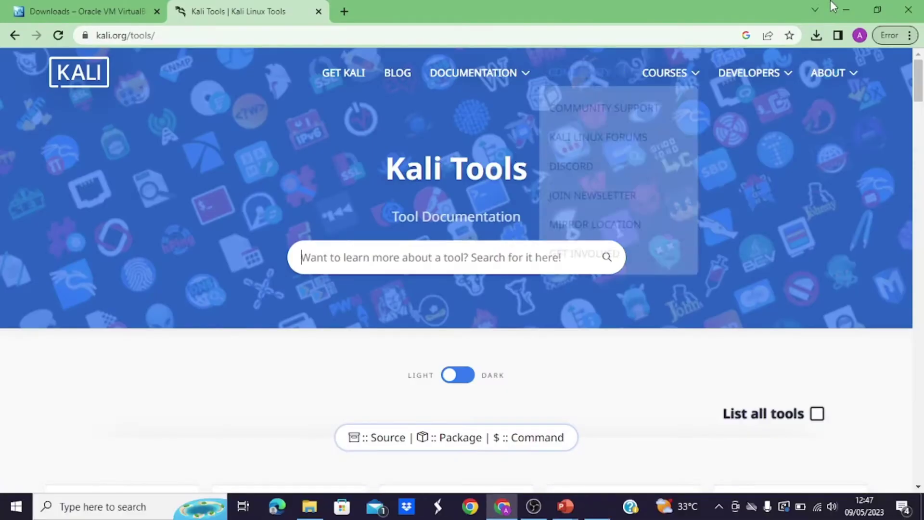
Switch from the browser to Oracle VM VirtualBox Manager, reposition its window, and launch VirtualBox from a Windows search for "virtu"
click(838, 7)
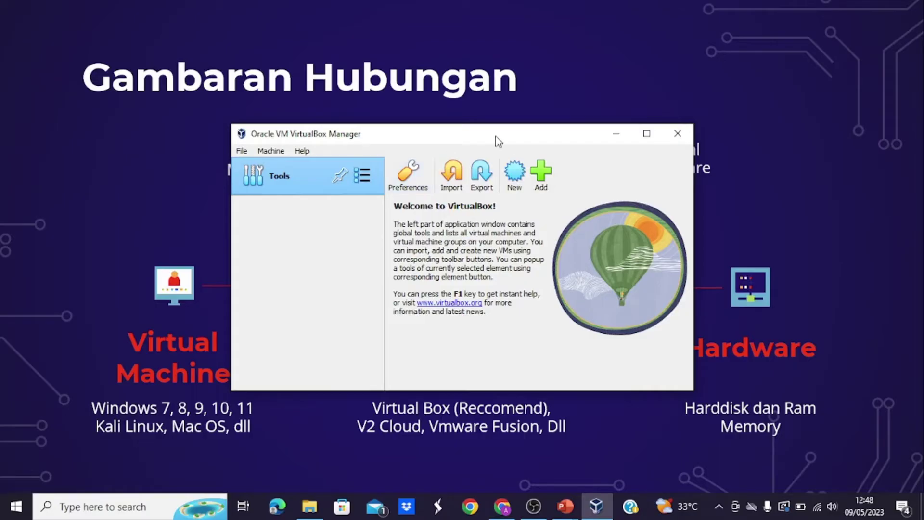
drag(517, 138, 516, 102)
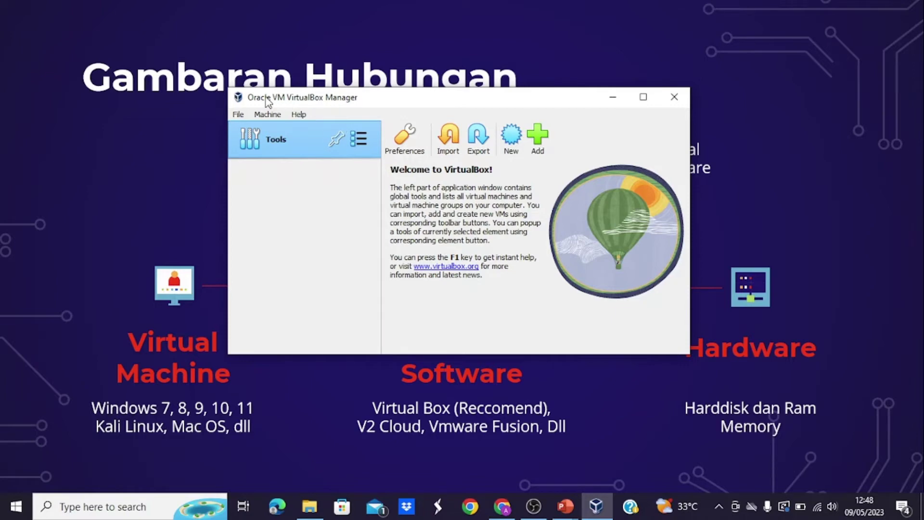
click(113, 515)
text(v)
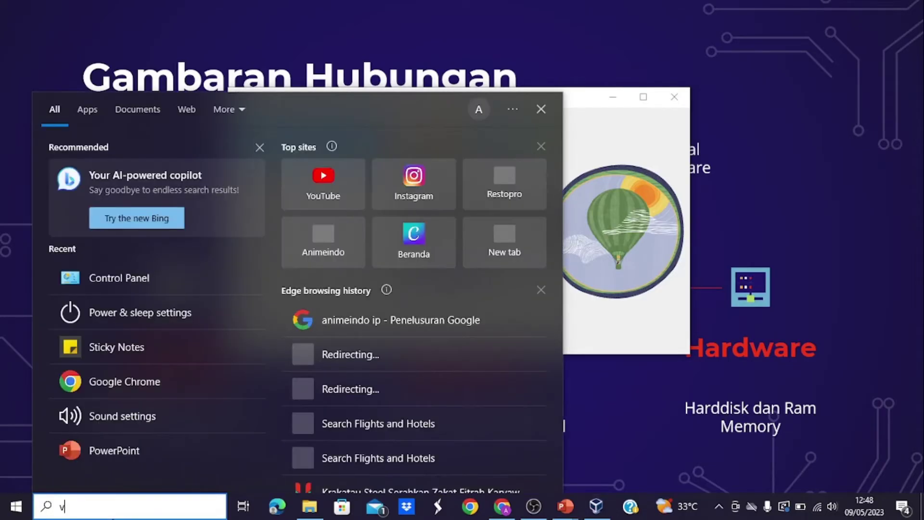
text(irtu)
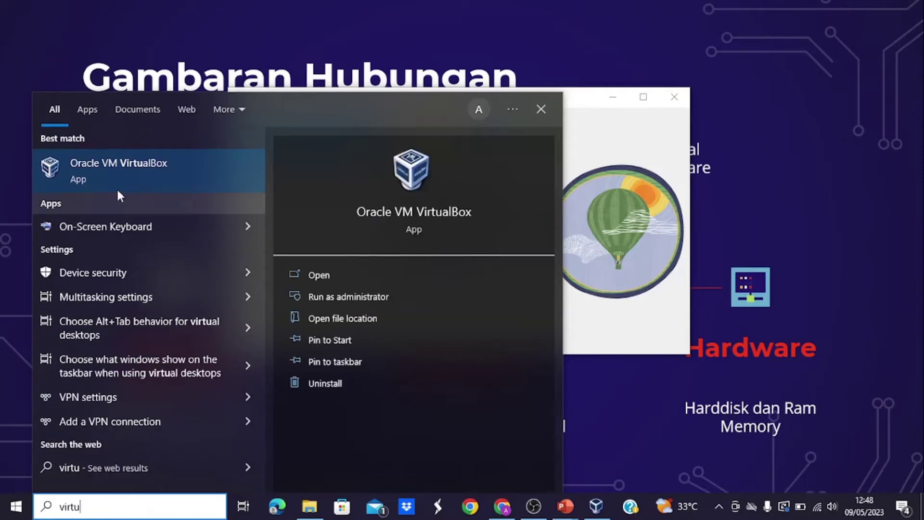
key(Return)
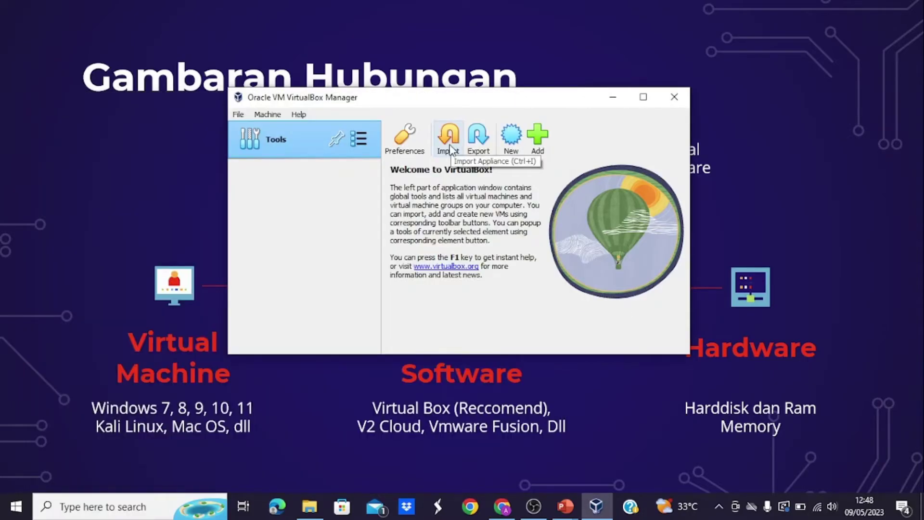
Begin a new virtual machine named Linux and set its destination folder to D:\user
click(509, 137)
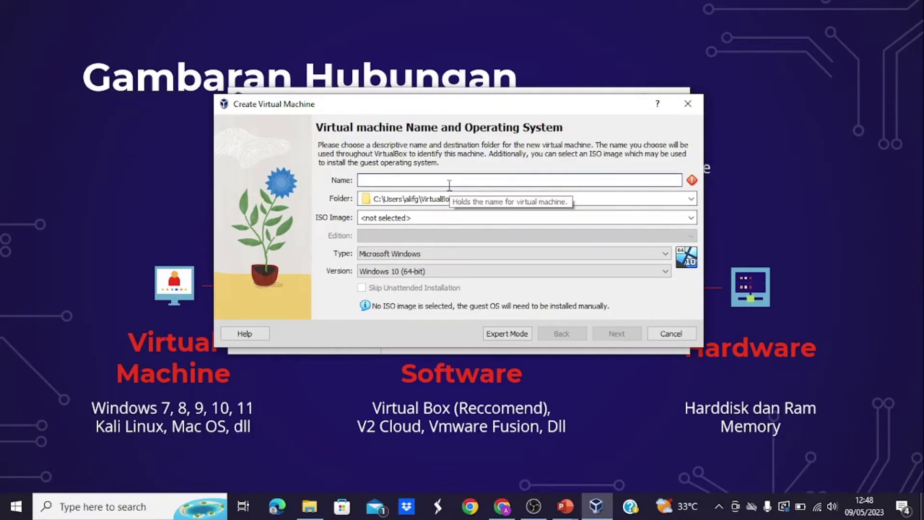
text(Linux)
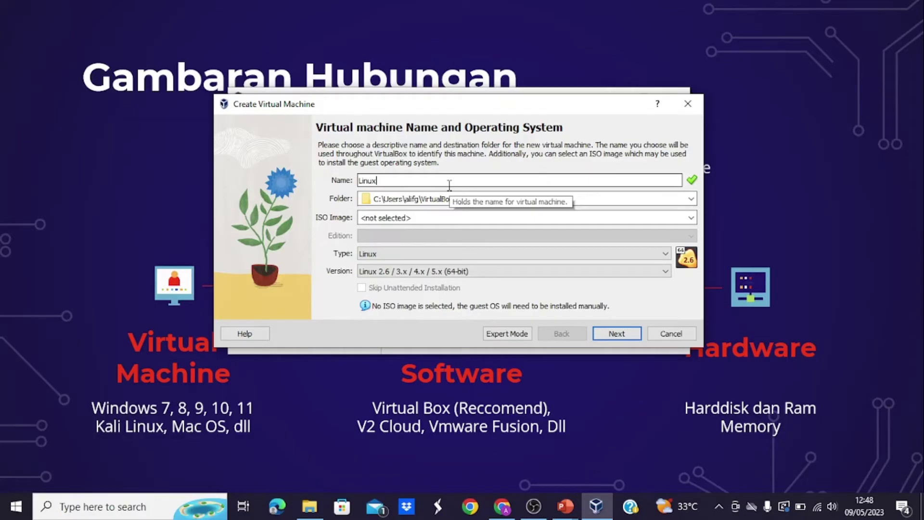
click(688, 201)
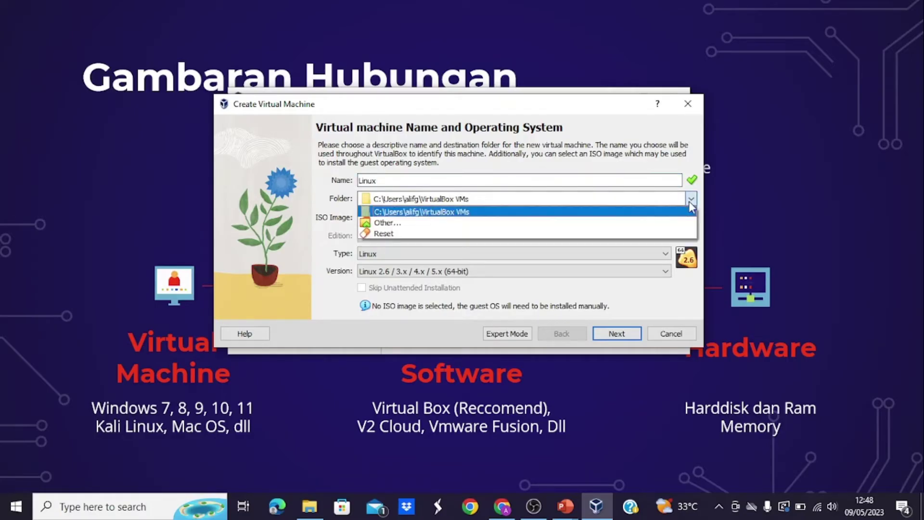
click(647, 223)
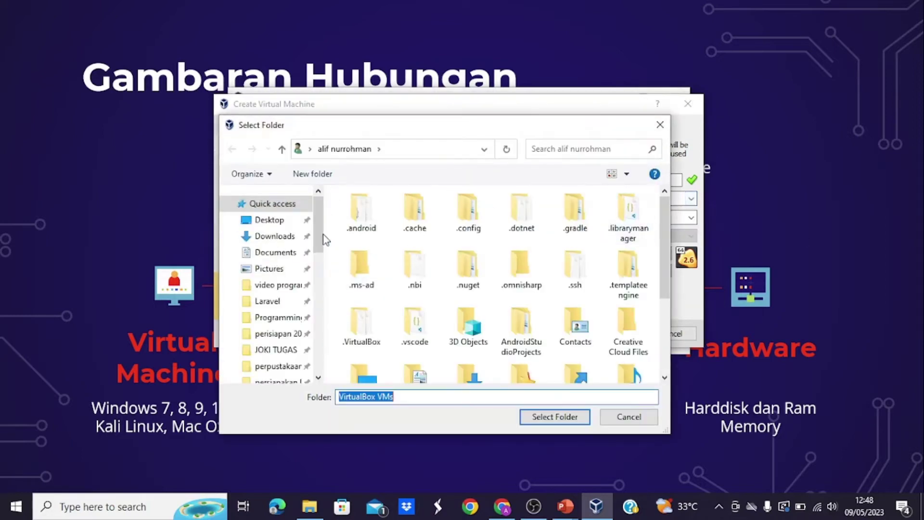
scroll(289, 250, down, 5)
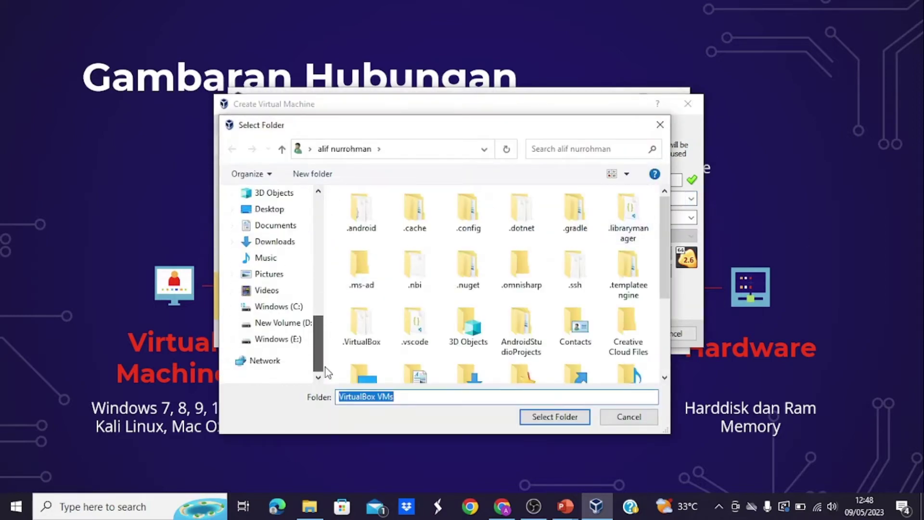
click(285, 309)
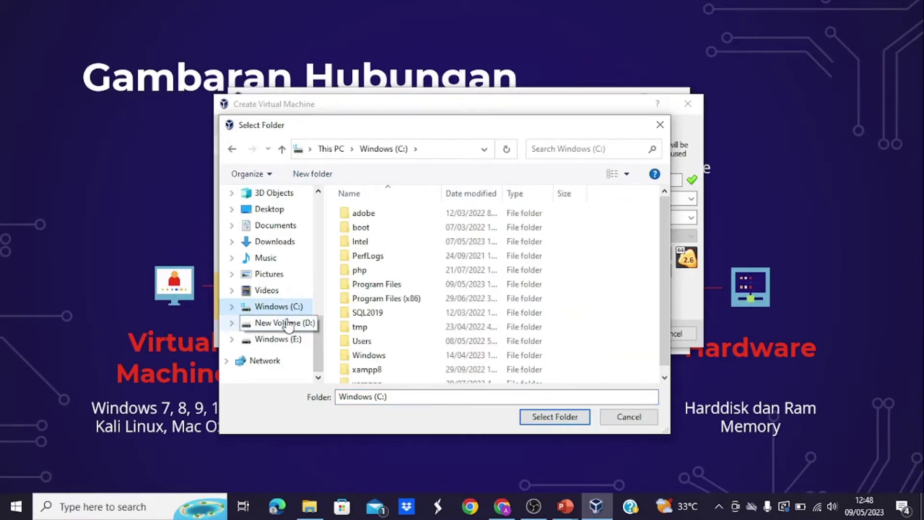
click(281, 322)
scroll(460, 278, down, 15)
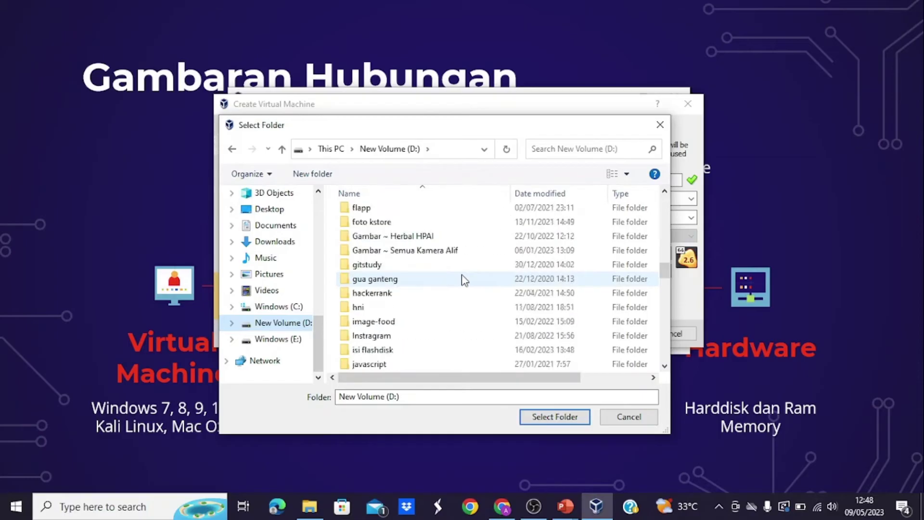
scroll(462, 279, down, 6)
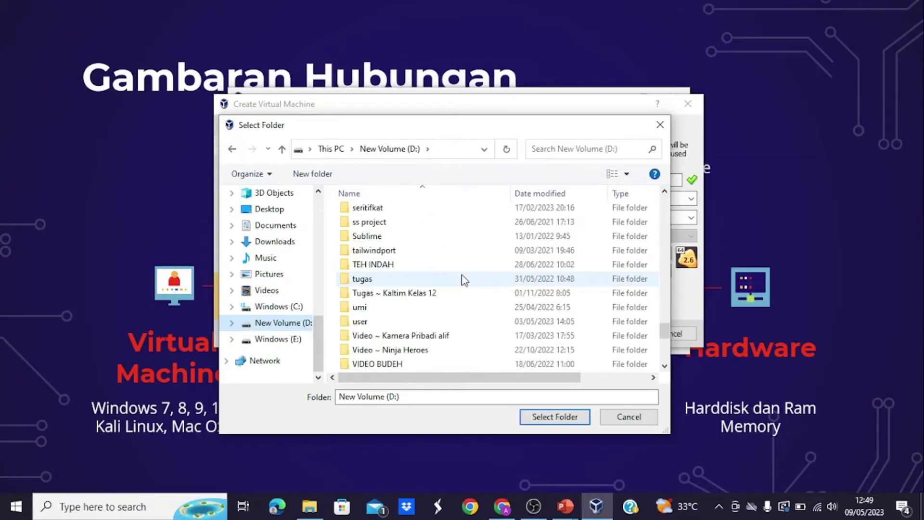
double_click(424, 321)
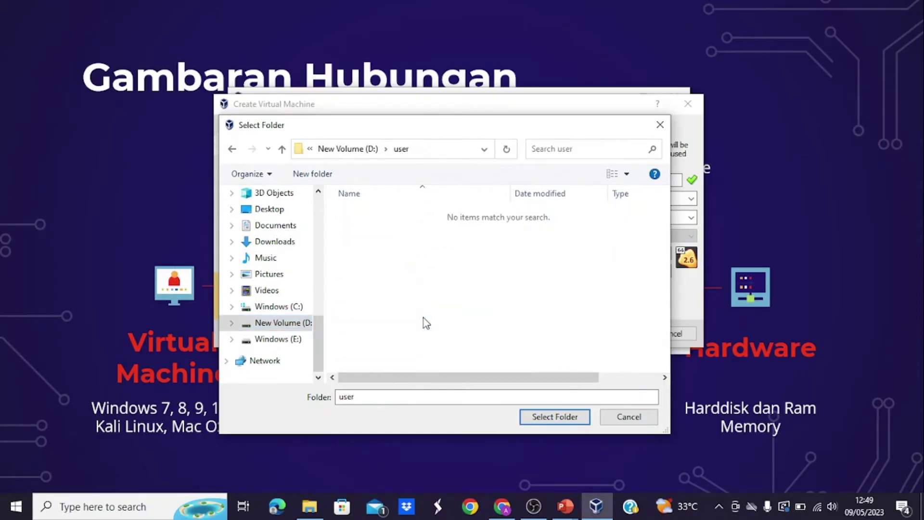
click(553, 417)
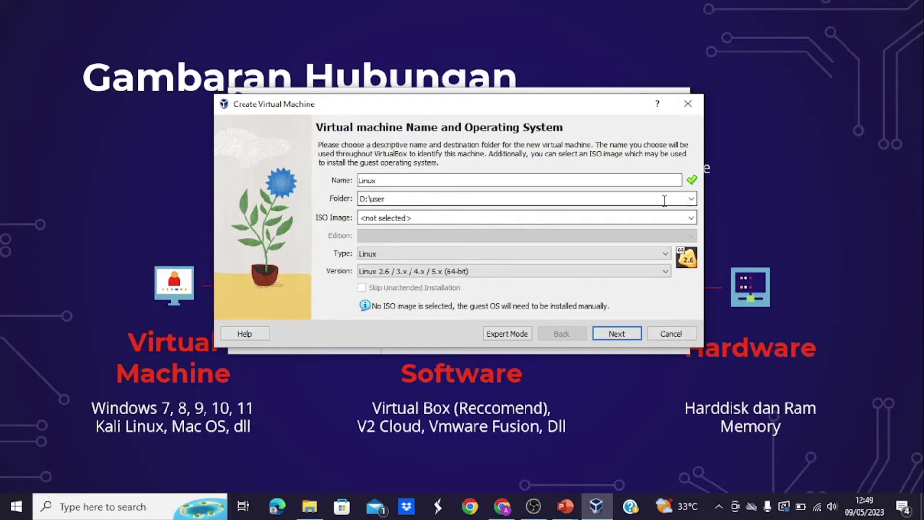
Leave the ISO image unselected, set the guest type to Linux and the version to Debian (64-bit), and proceed to the hardware settings
click(691, 218)
click(628, 243)
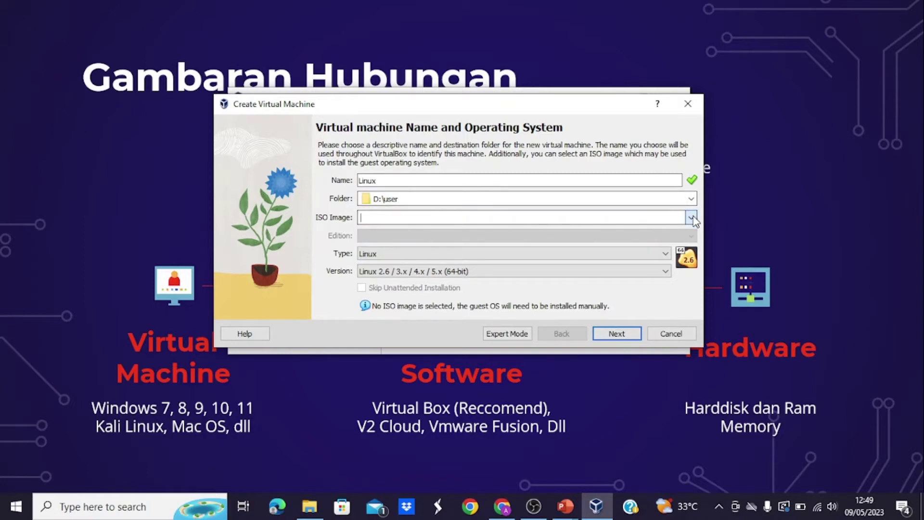
click(663, 255)
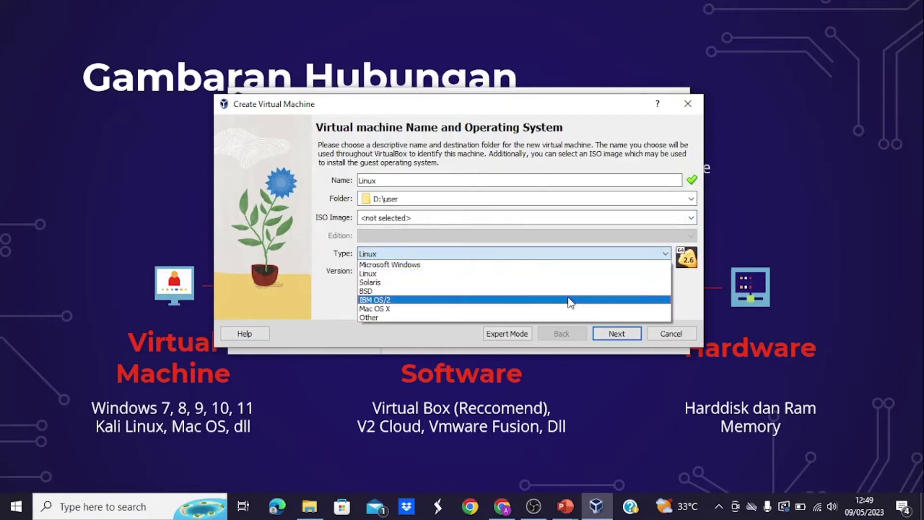
click(551, 273)
click(551, 255)
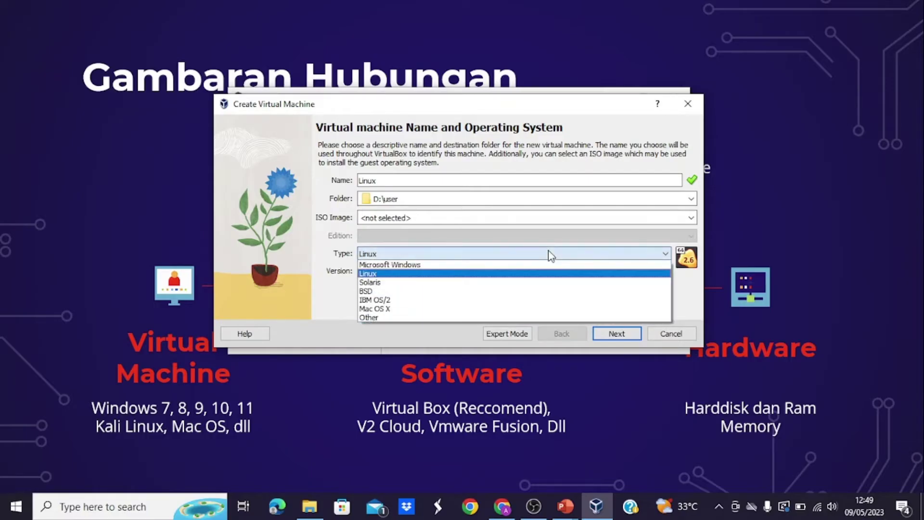
click(550, 255)
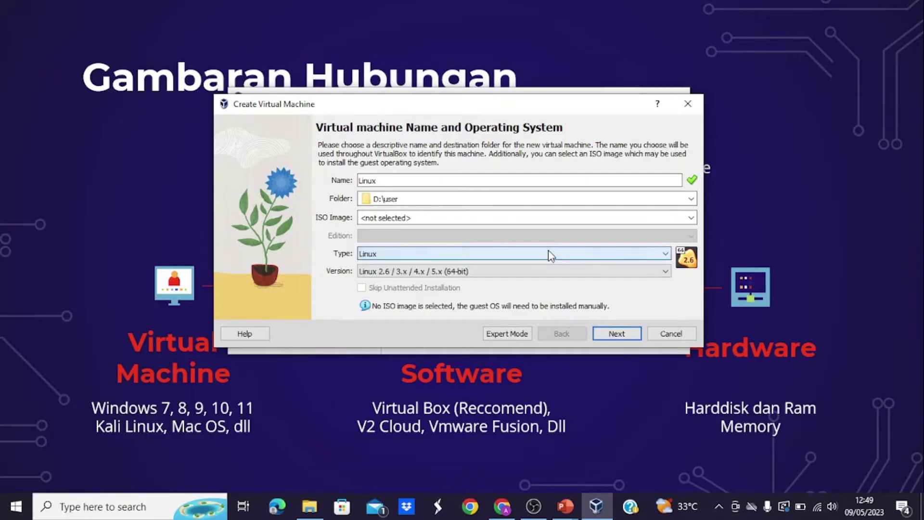
click(558, 273)
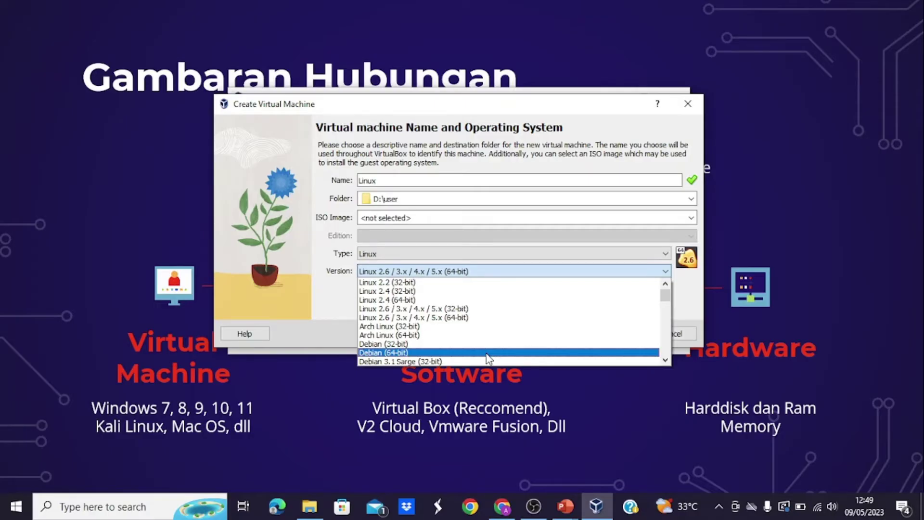
click(487, 354)
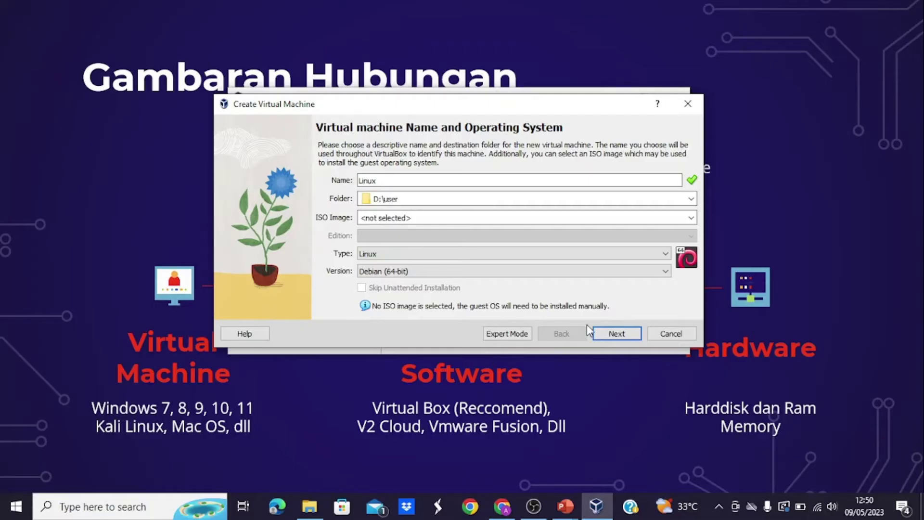
click(621, 334)
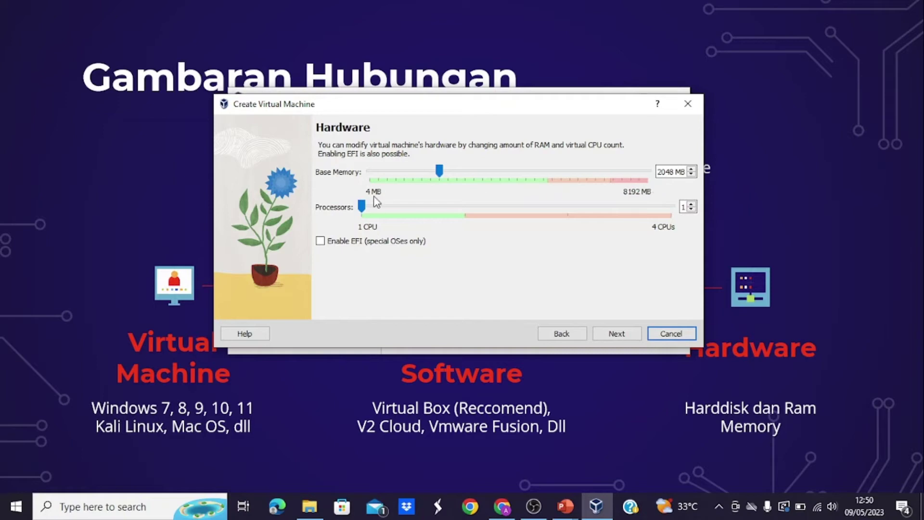
Try two processors, return the count to 1 CPU with 2048 MB base memory, and proceed to the virtual hard disk settings
drag(362, 206, 440, 214)
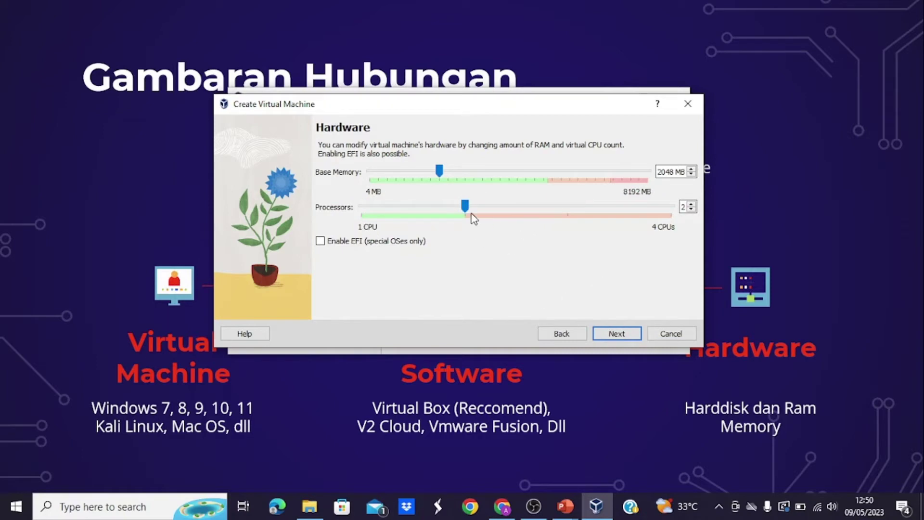
drag(465, 207, 350, 202)
click(623, 336)
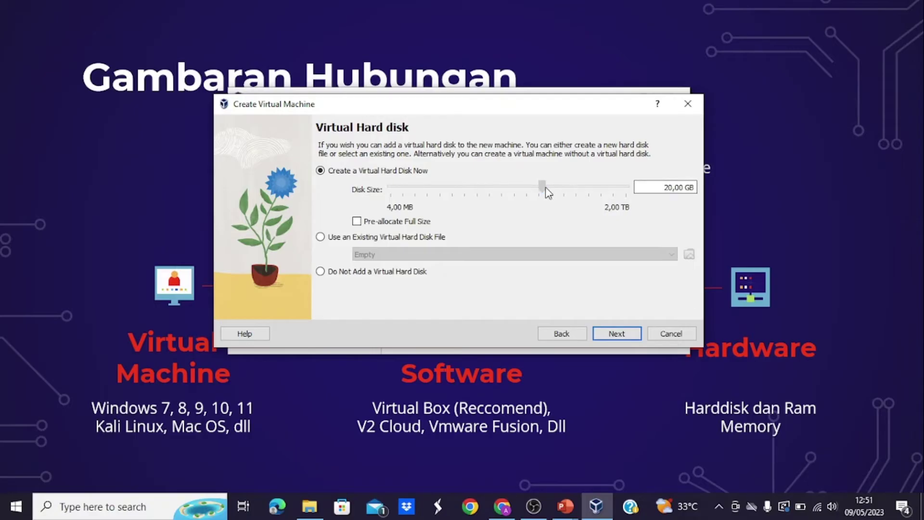
Create a new virtual hard disk of 40,55 GB without full pre-allocation and proceed to the summary
drag(545, 187, 563, 188)
mouse_move(563, 189)
mouse_down()
mouse_move(547, 189)
mouse_move(557, 190)
mouse_up()
drag(556, 190, 556, 190)
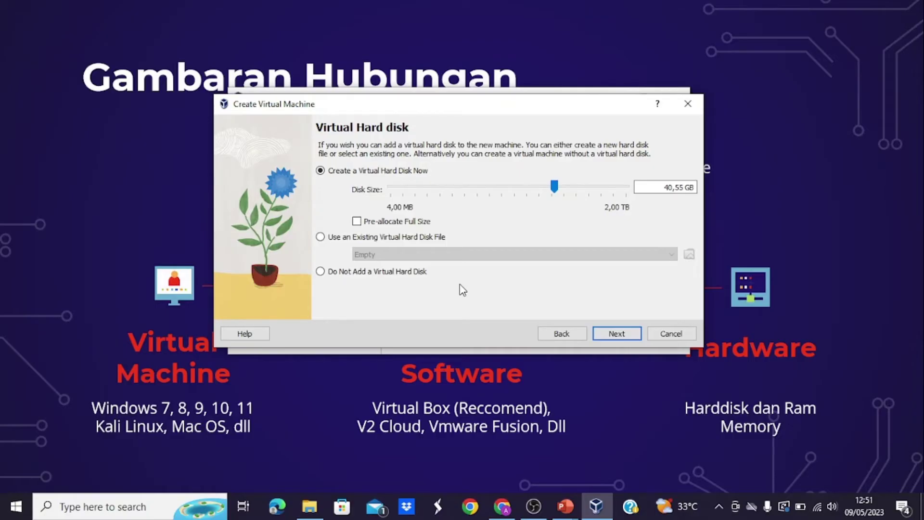
click(616, 333)
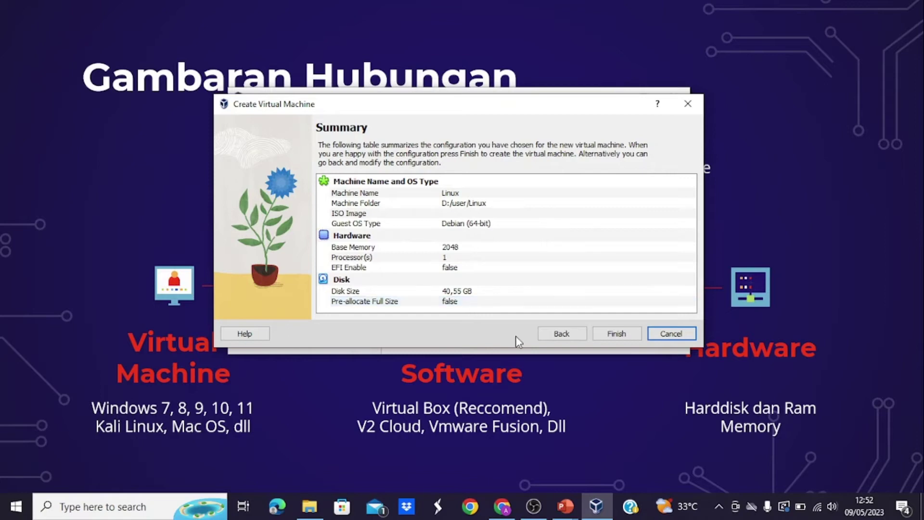
Recheck the virtual hard disk settings, return to the summary, and finish creating the Linux virtual machine
click(562, 337)
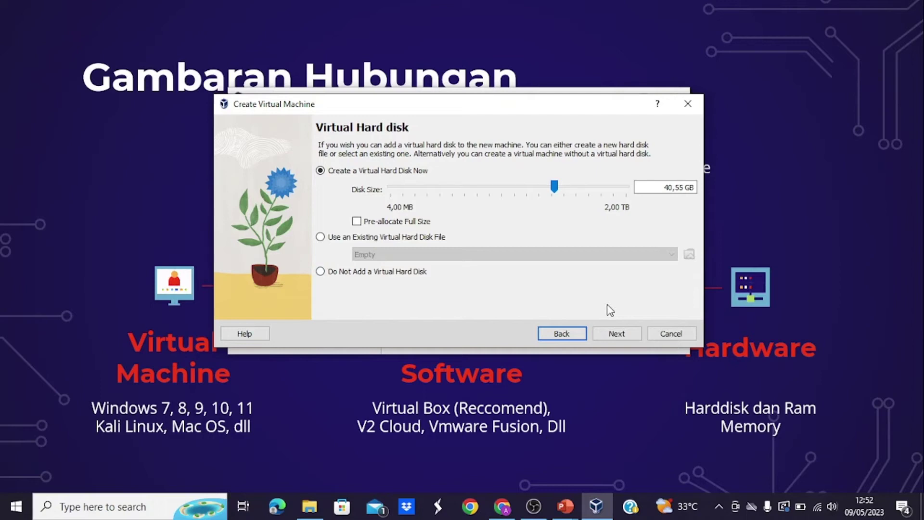
click(624, 333)
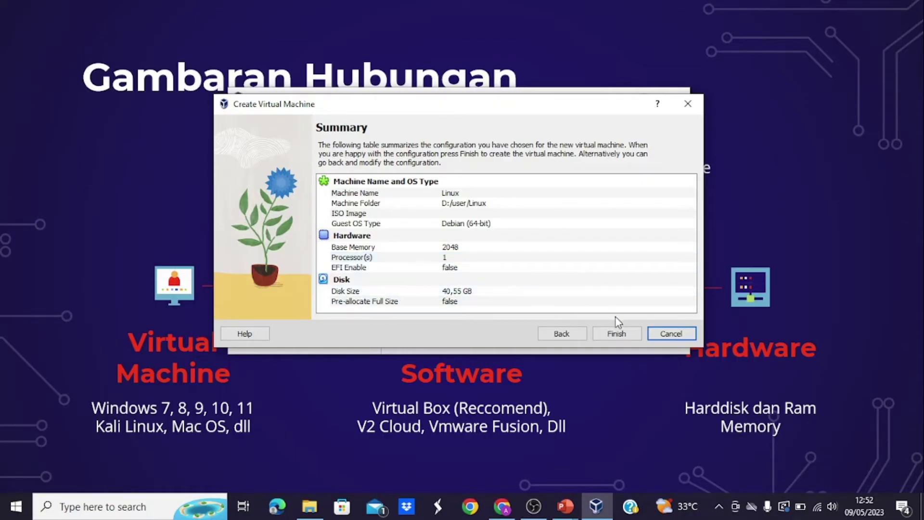
click(617, 332)
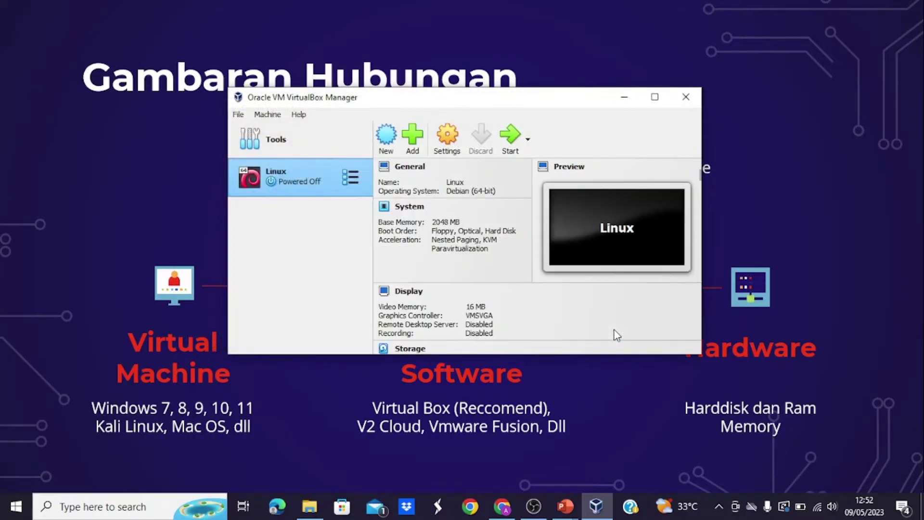
Examine the Linux machine's details, from the general and system sections through storage, network and shared folders
scroll(520, 270, down, 5)
scroll(520, 262, up, 5)
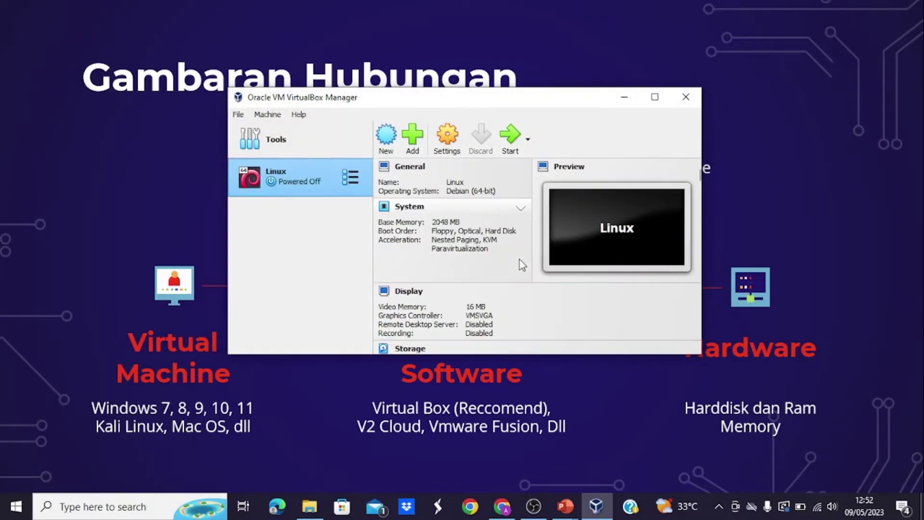
scroll(519, 259, down, 5)
scroll(520, 262, up, 5)
scroll(520, 262, down, 5)
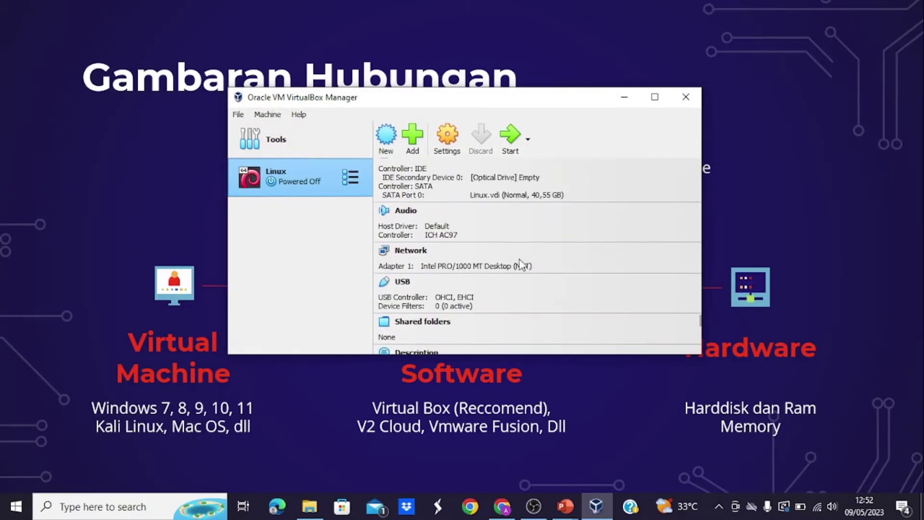
scroll(505, 308, down, 1)
scroll(504, 307, up, 6)
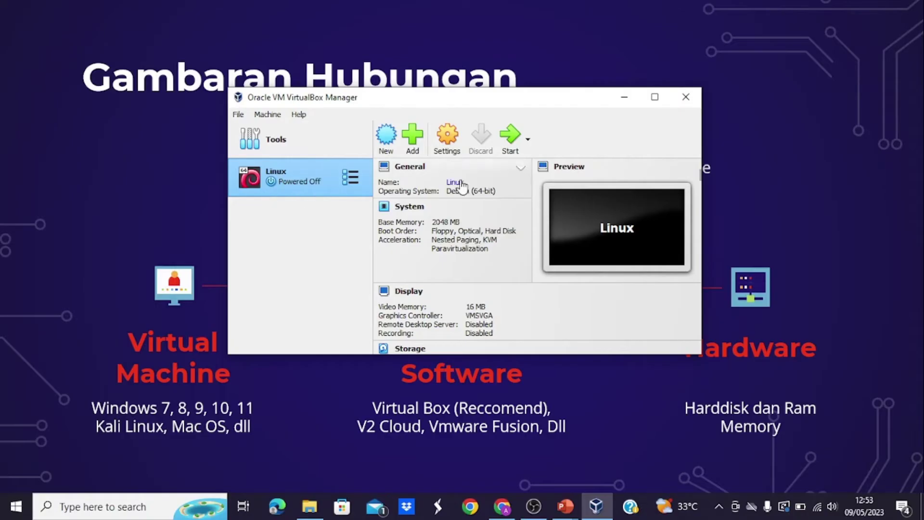
Minimize VirtualBox Manager to view the Gambaran Hubungan slide, return to the manager, and open the Linux machine's settings
click(626, 99)
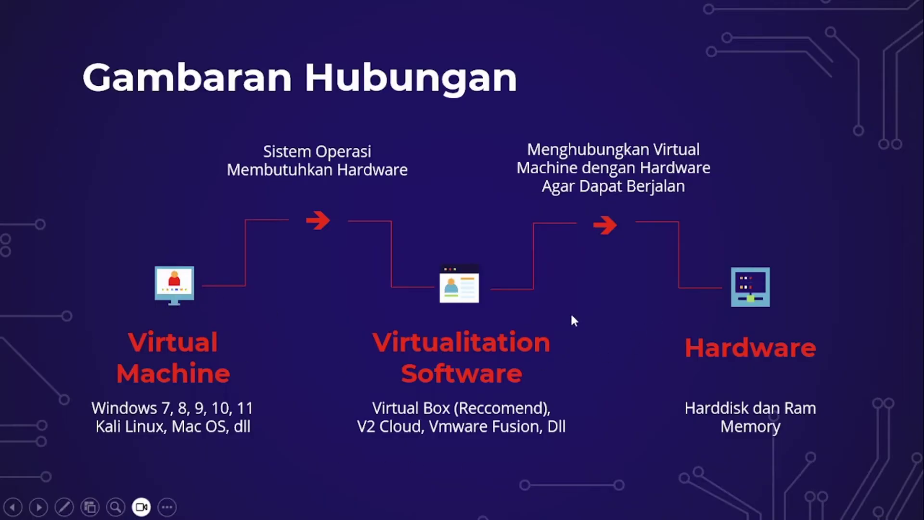
key(alt+Tab)
key(Tab)
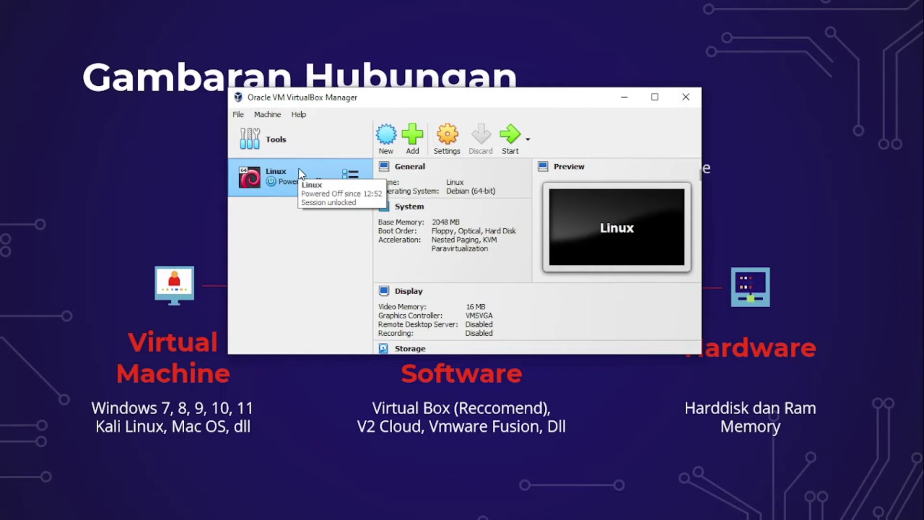
click(446, 138)
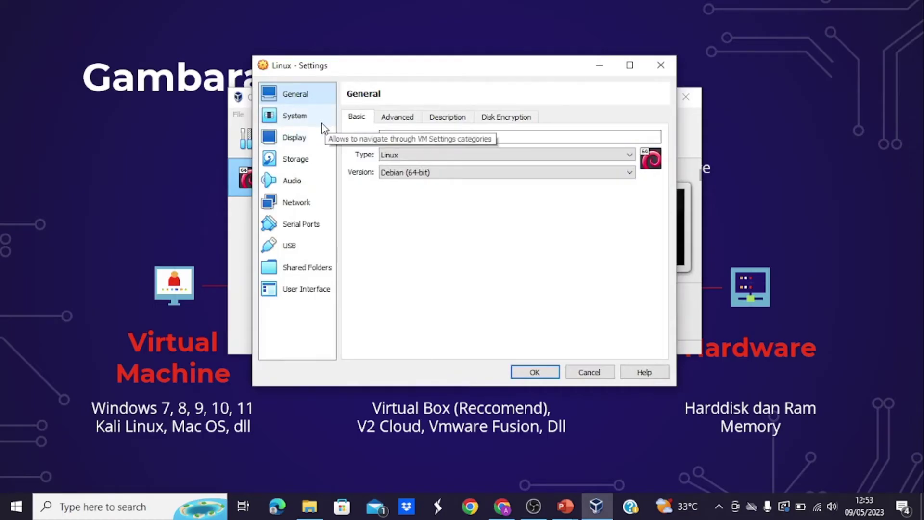
Remove the empty optical drive from the IDE controller in the Linux machine's storage settings
click(303, 160)
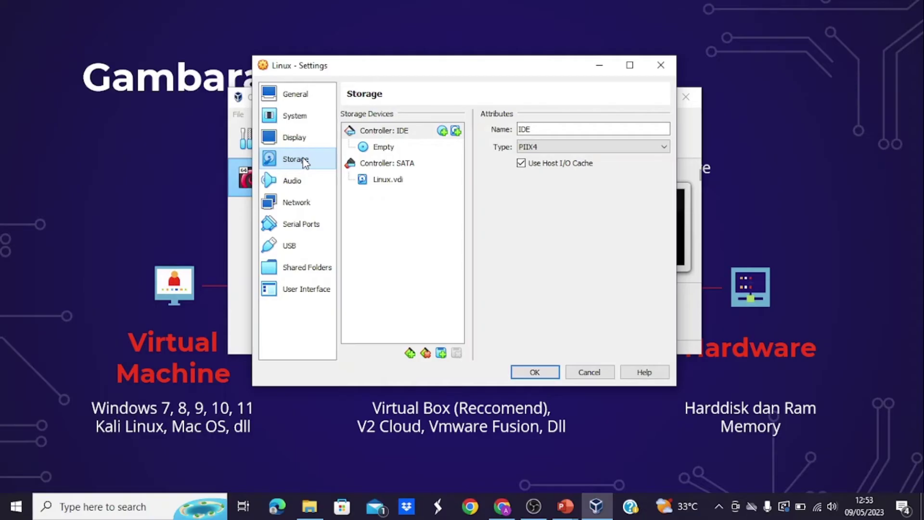
click(400, 131)
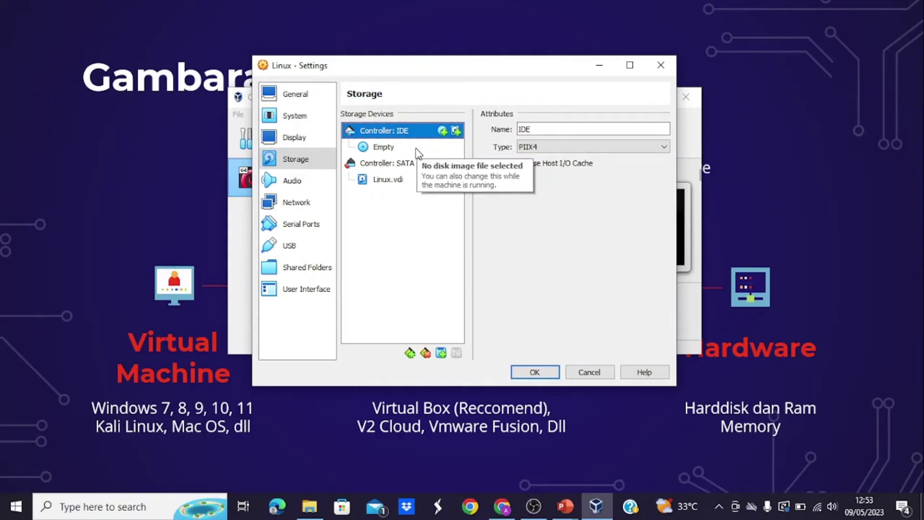
click(383, 149)
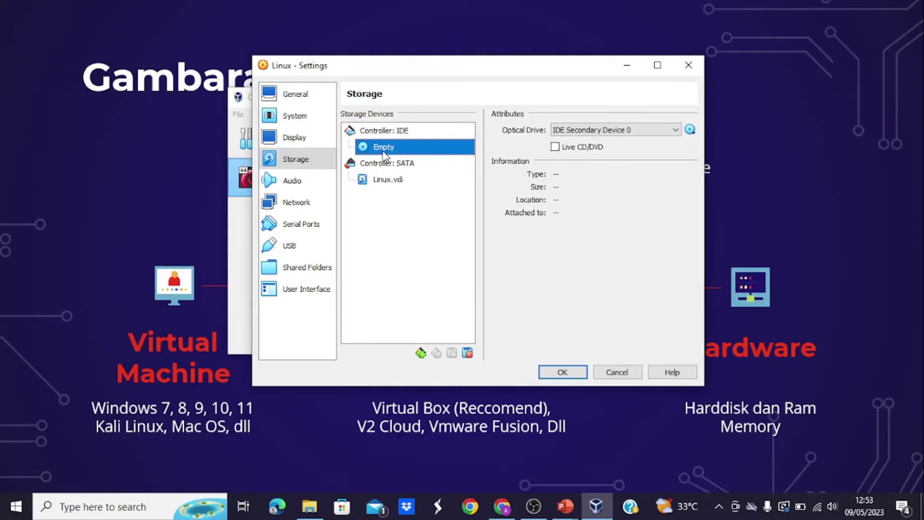
right_click(384, 152)
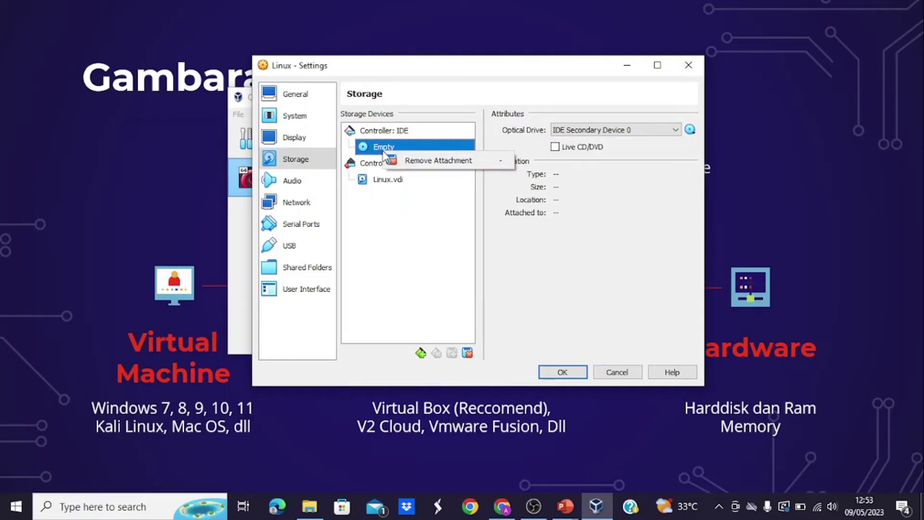
click(415, 161)
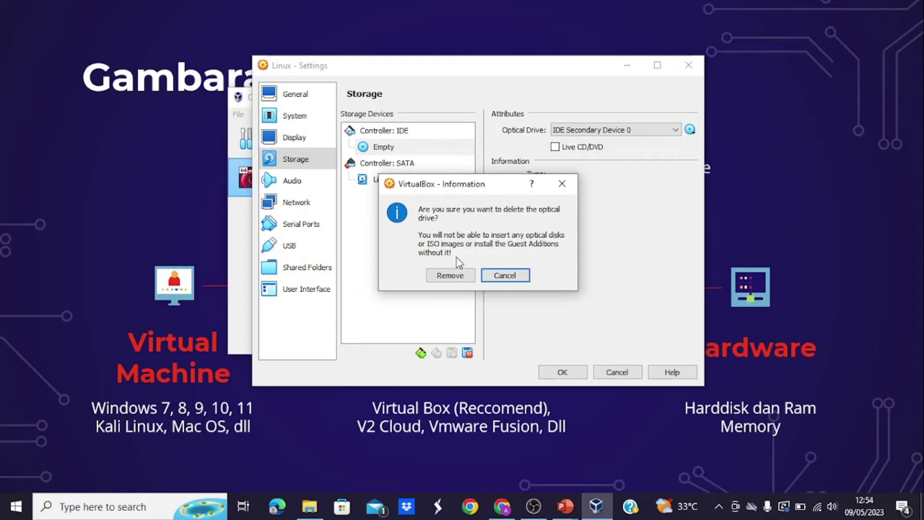
click(457, 277)
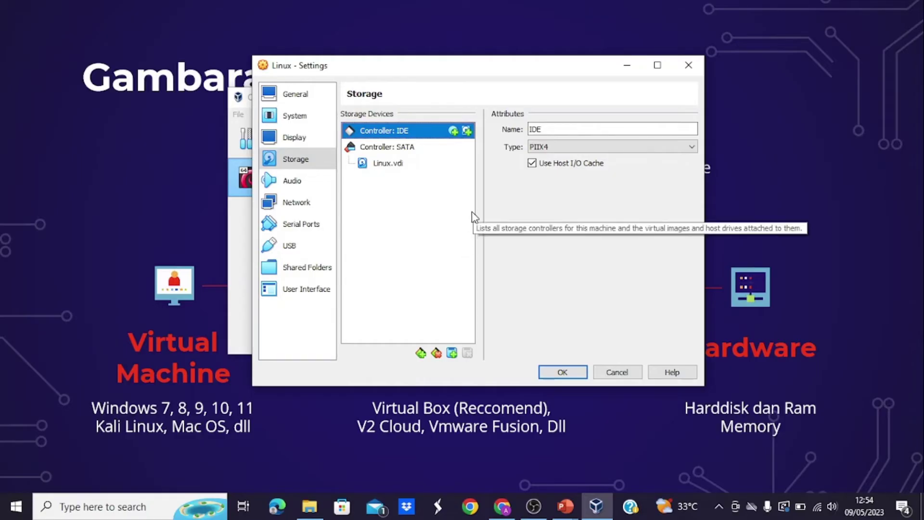
Attach kali-linux-2023.1-installer-amd64.iso from the Downloads folder as an optical drive on the IDE controller
click(453, 131)
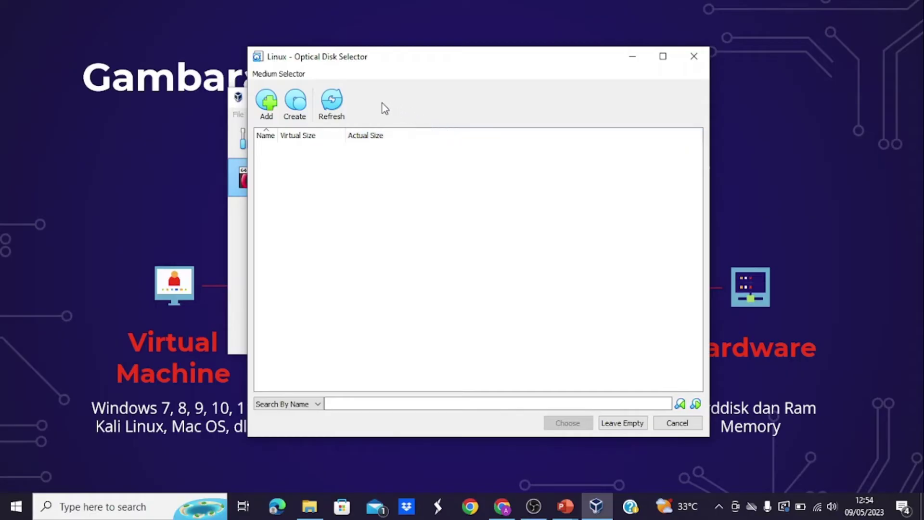
click(267, 102)
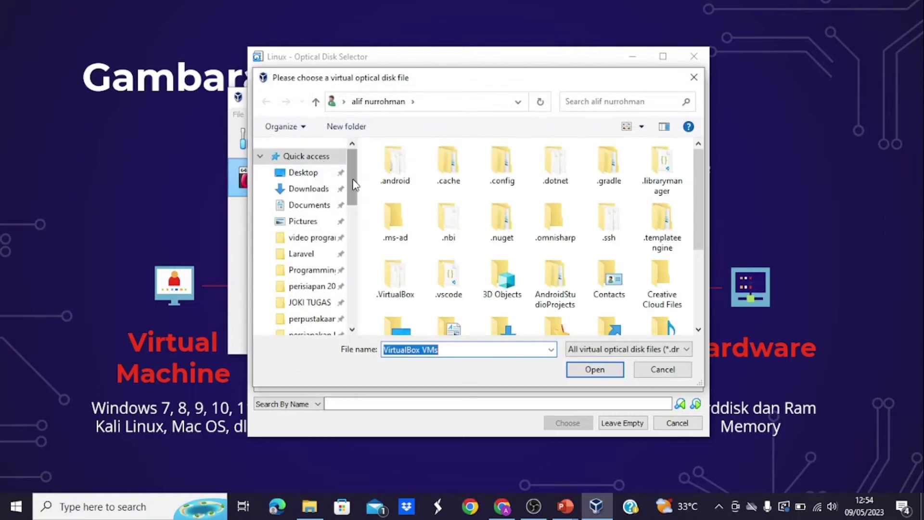
scroll(353, 185, down, 5)
scroll(353, 184, up, 5)
scroll(354, 192, down, 5)
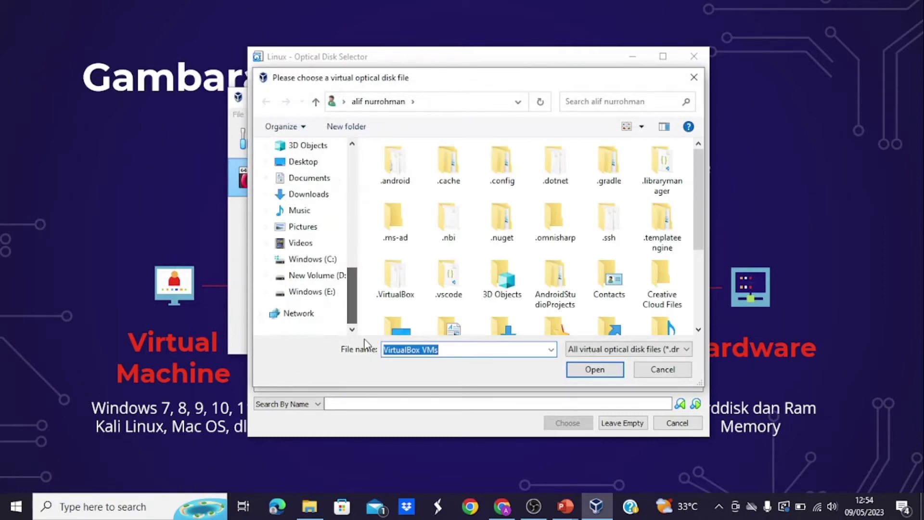
click(324, 195)
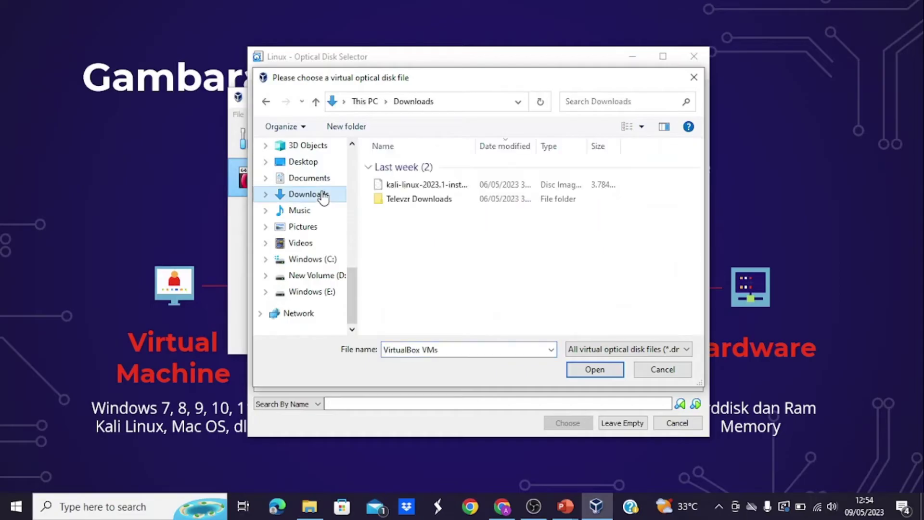
click(446, 189)
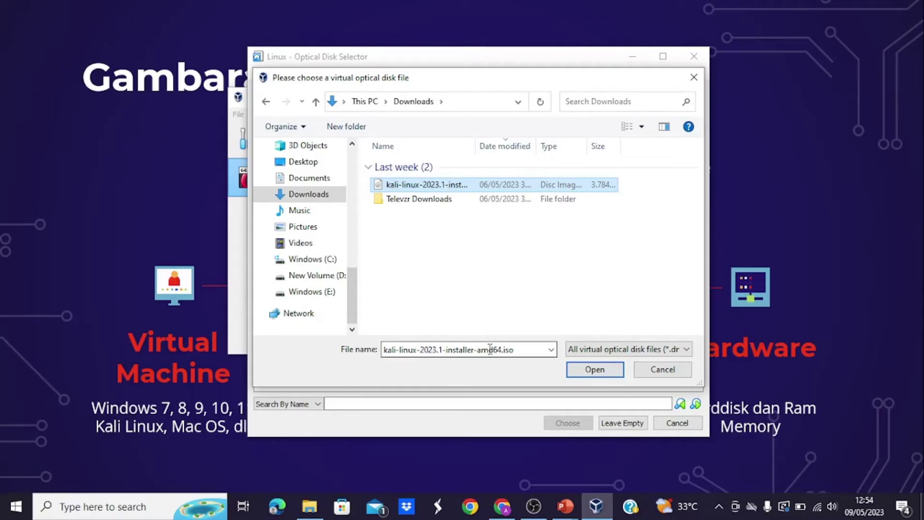
click(578, 369)
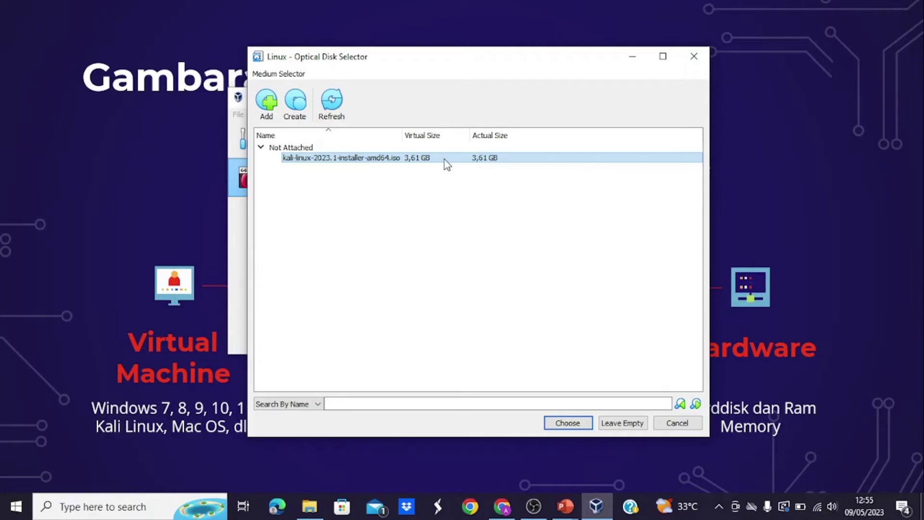
click(575, 423)
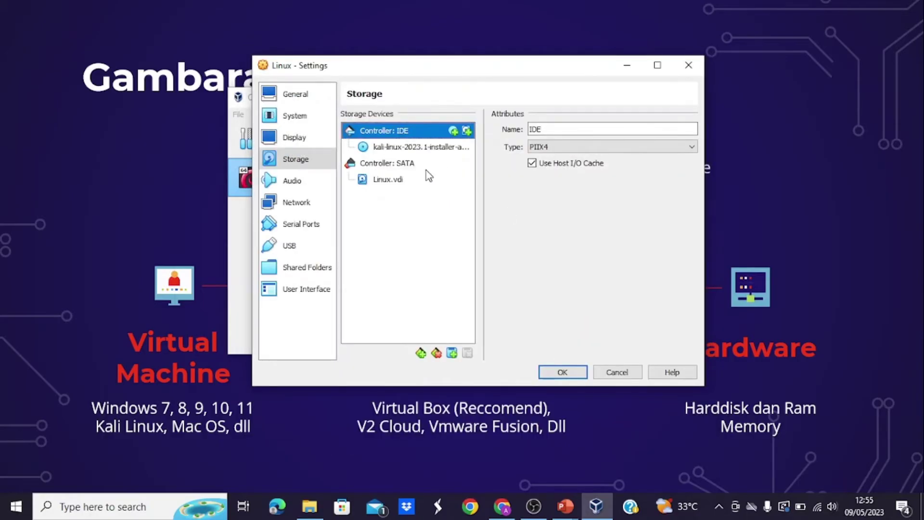
Check the attached Kali installer image under the IDE controller and save the Linux machine's settings
click(407, 146)
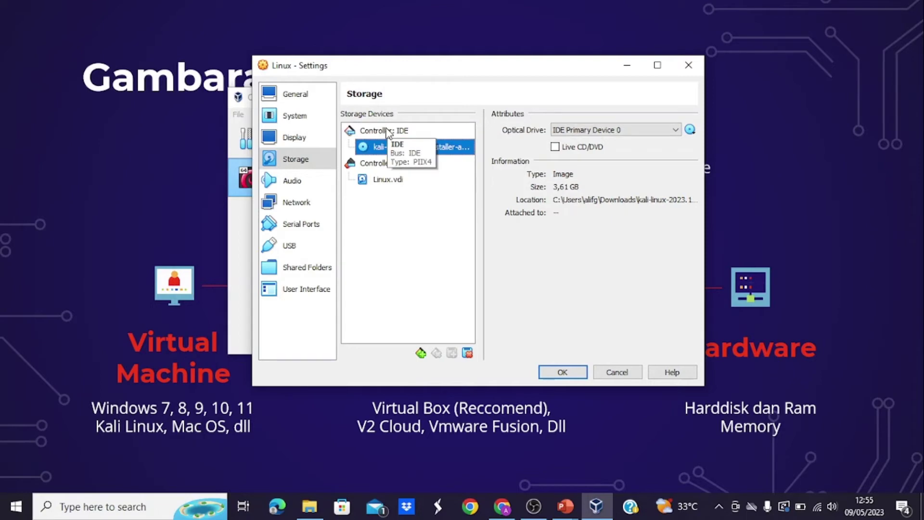
click(387, 131)
click(397, 146)
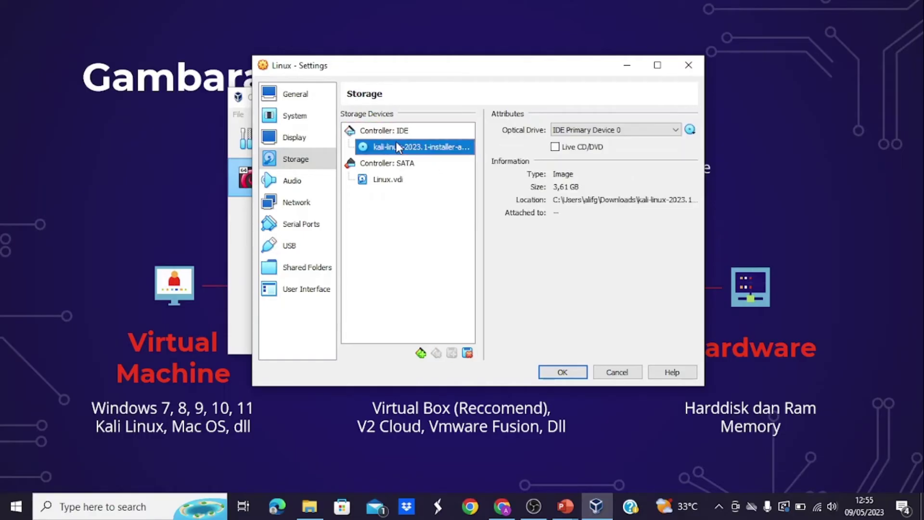
click(576, 372)
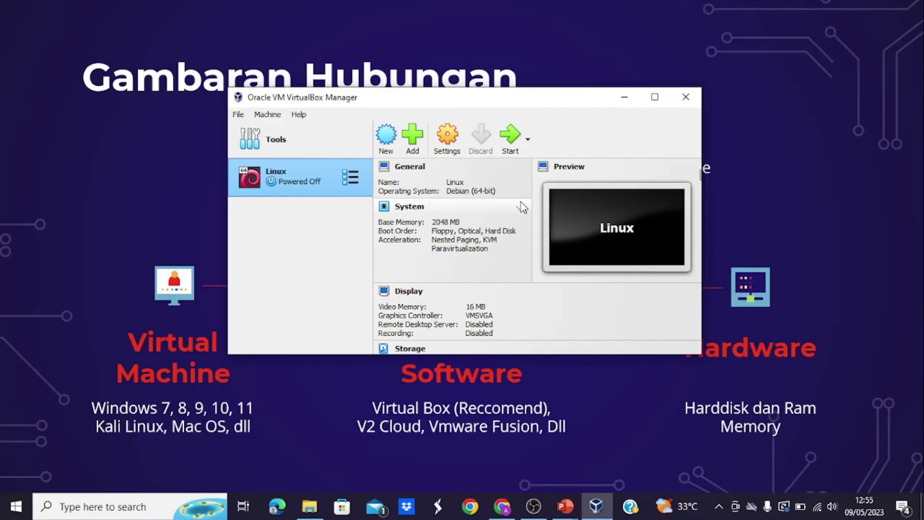
Start the Linux machine, bring its running window to the front, and dismiss the keyboard capture notification
click(510, 128)
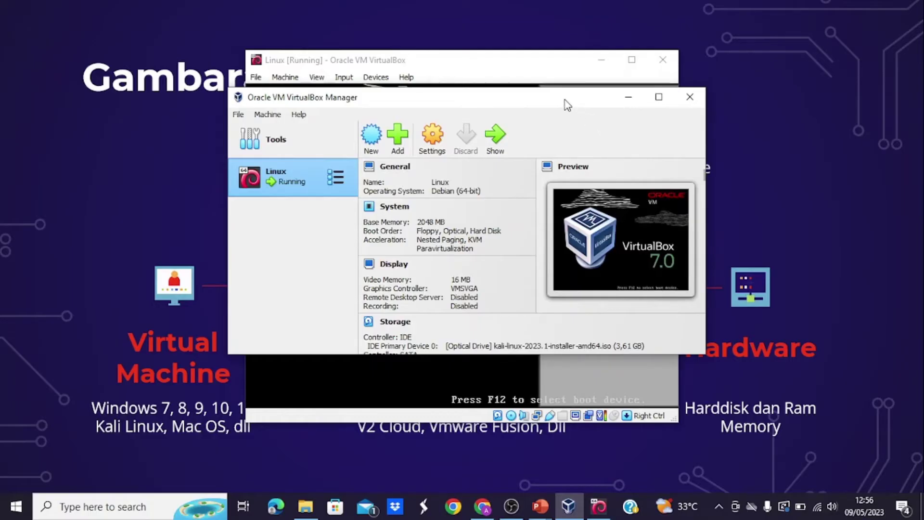
drag(567, 103, 501, 247)
click(561, 241)
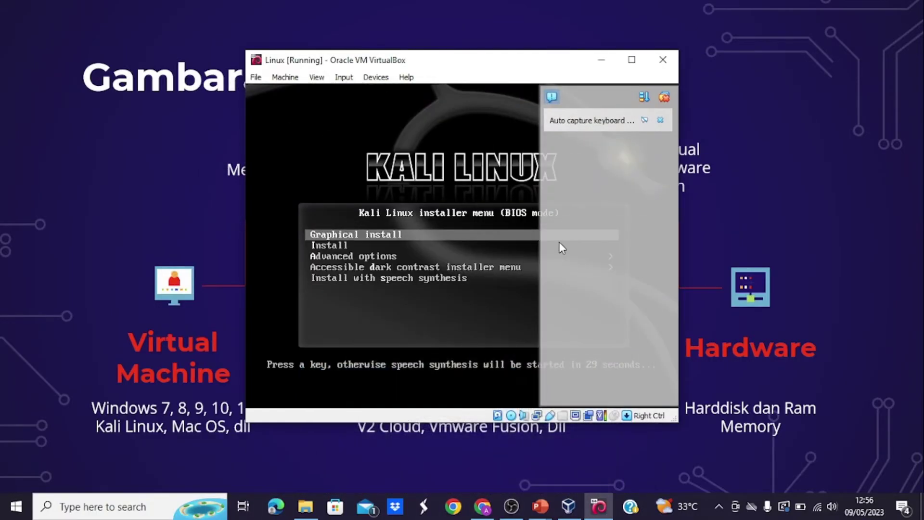
click(661, 120)
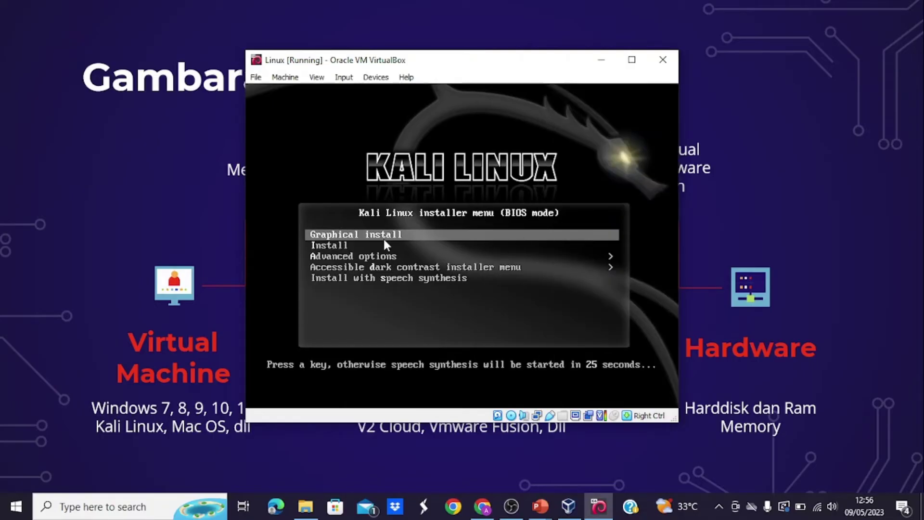
Browse the Kali Linux installer menu entries and launch Graphical install
key(Down)
key(Down)
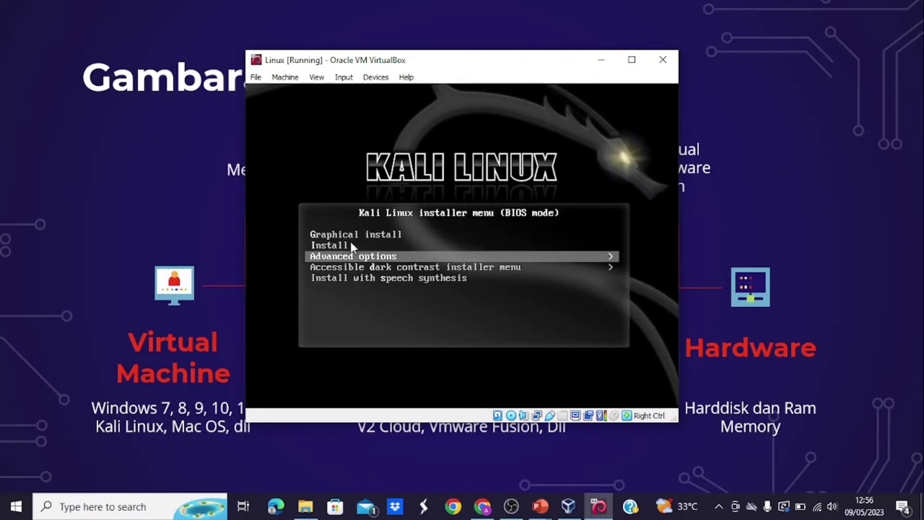
key(Down)
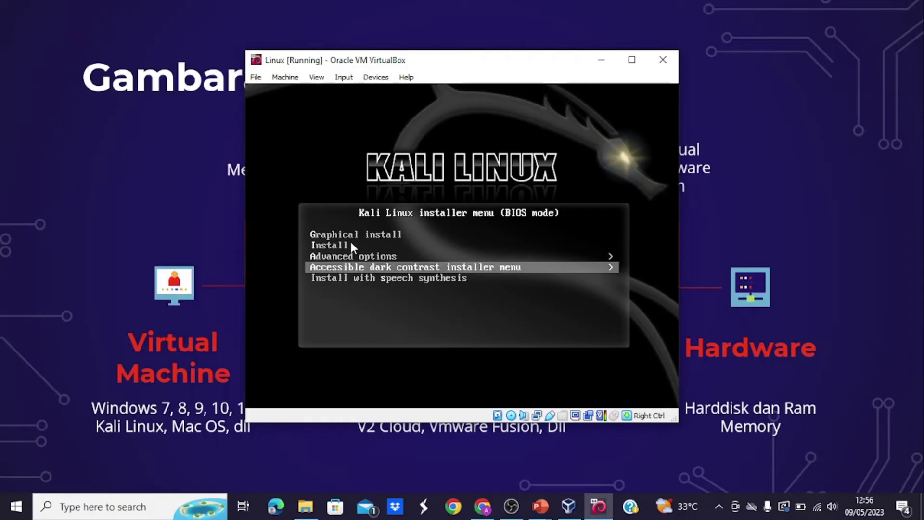
key(Up)
key(Up)
key(Down)
key(Down)
key(Down)
key(Up)
key(Up)
key(Up)
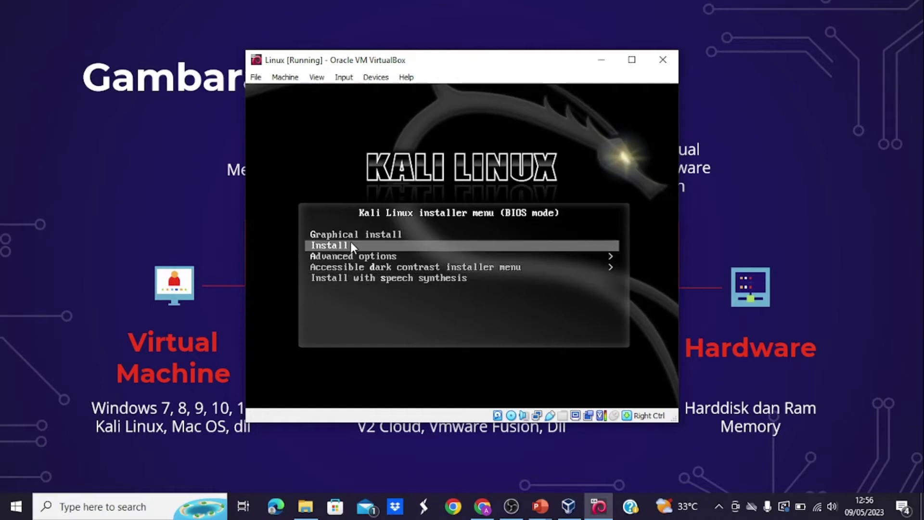
key(Up)
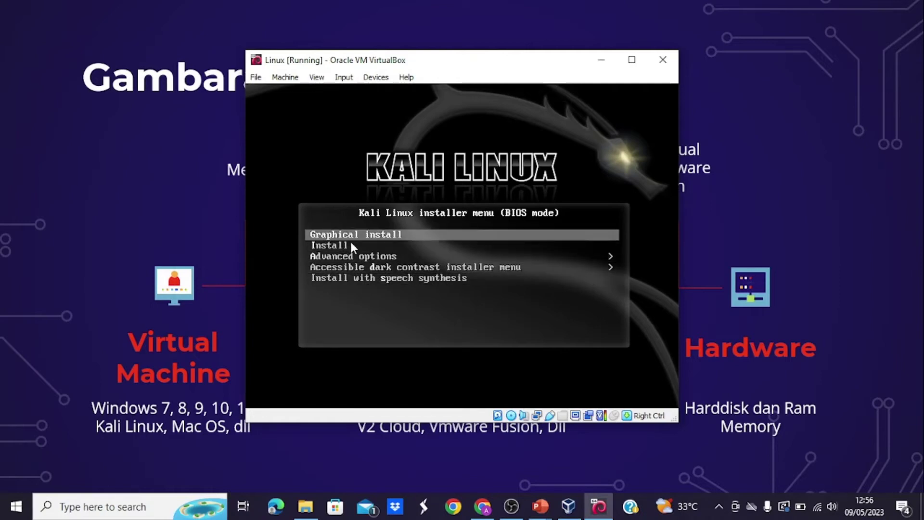
key(Return)
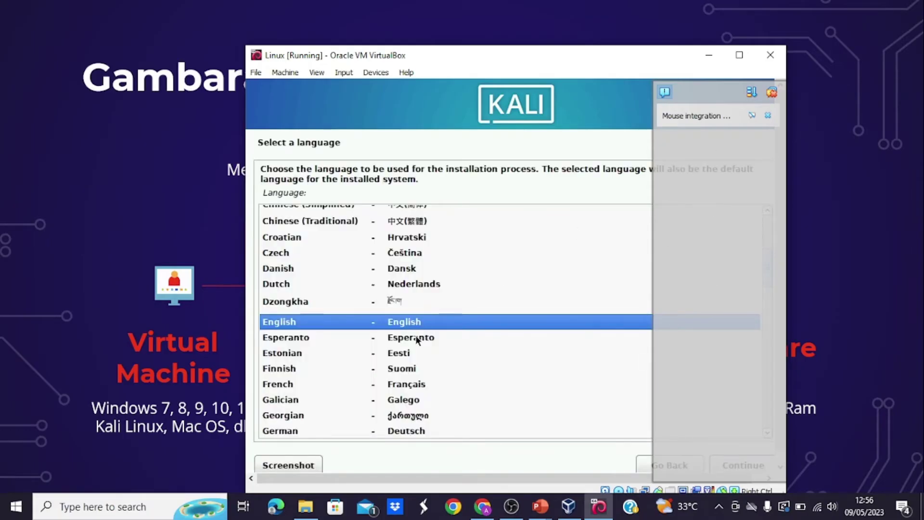
Enlarge the virtual machine window to fit the whole installer and proceed with English as the installation language
scroll(416, 338, down, 7)
scroll(417, 340, down, 8)
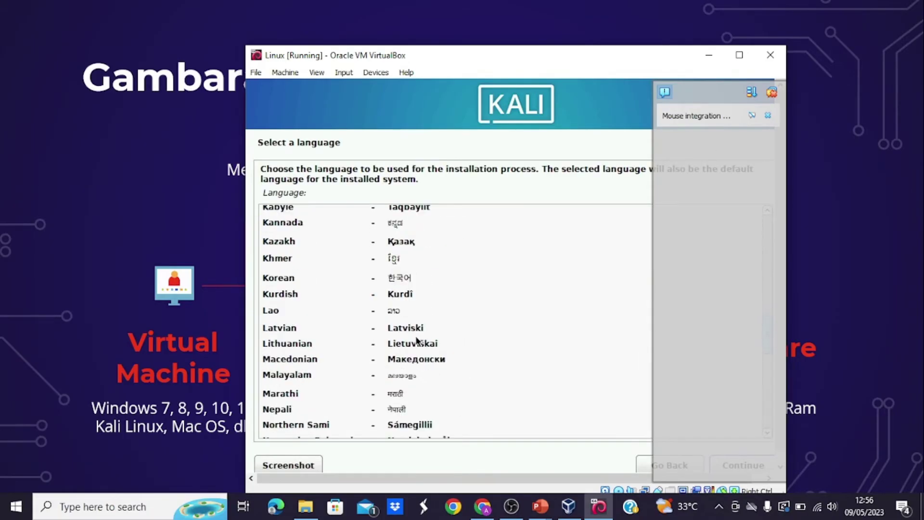
scroll(417, 340, up, 3)
scroll(416, 339, up, 7)
scroll(417, 339, up, 2)
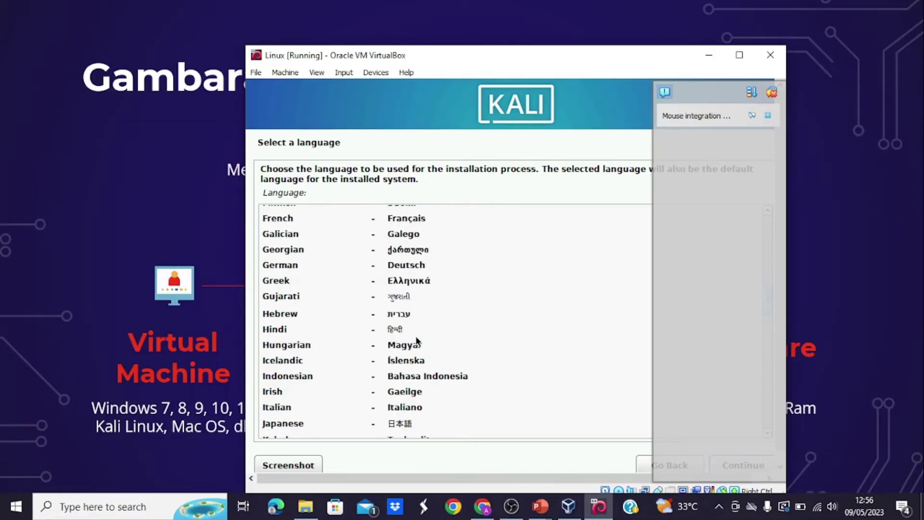
scroll(417, 340, up, 6)
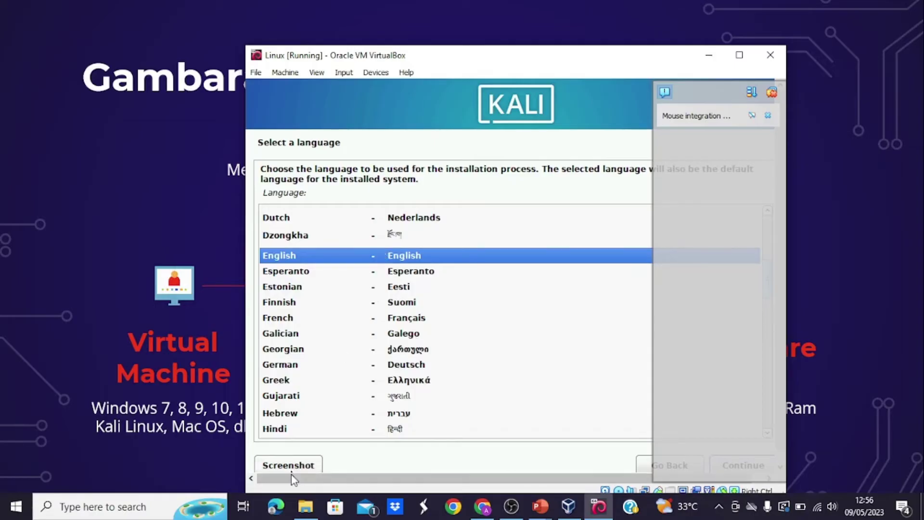
scroll(412, 414, down, 2)
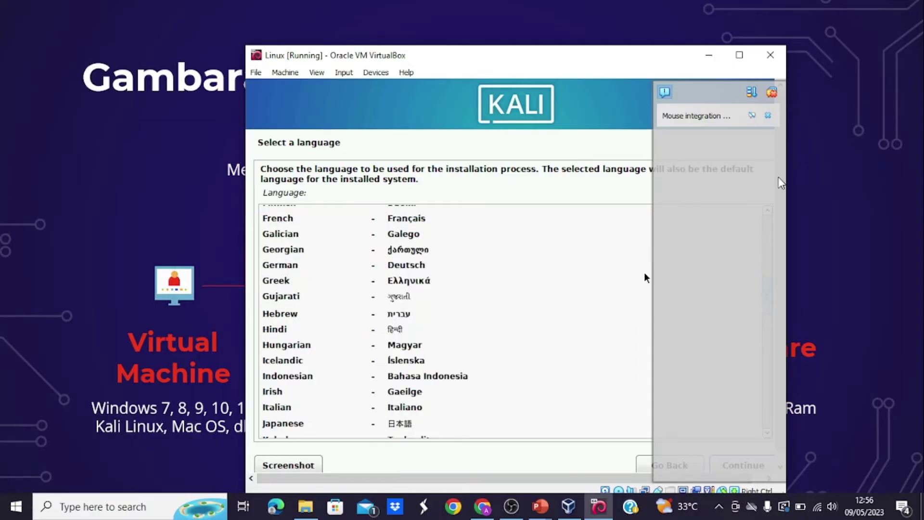
click(767, 116)
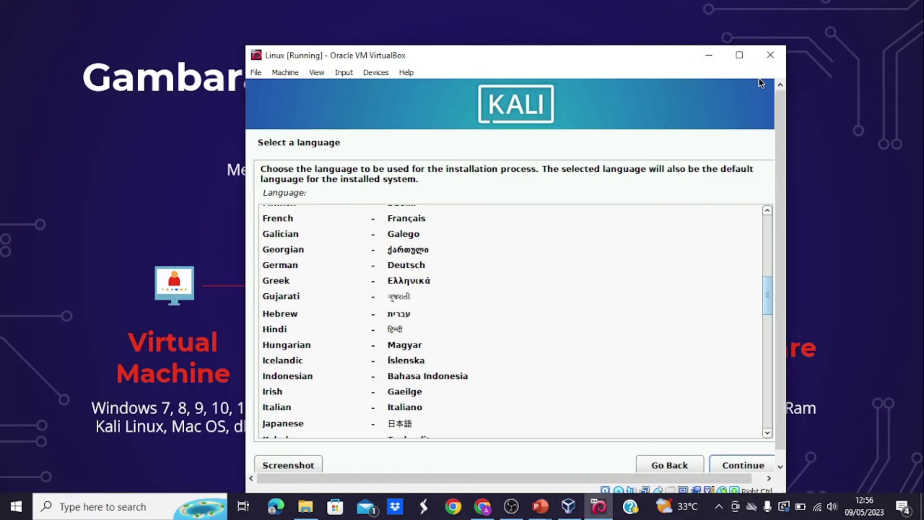
drag(246, 46, 66, 6)
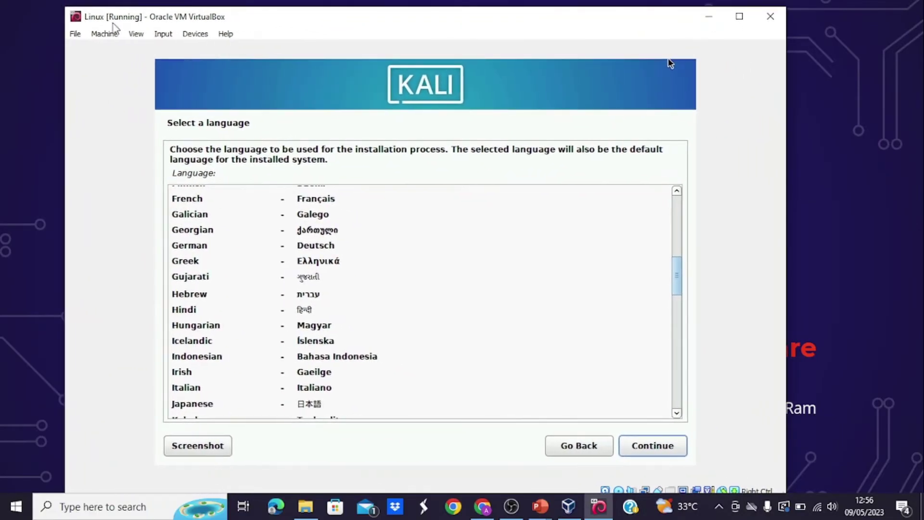
click(666, 443)
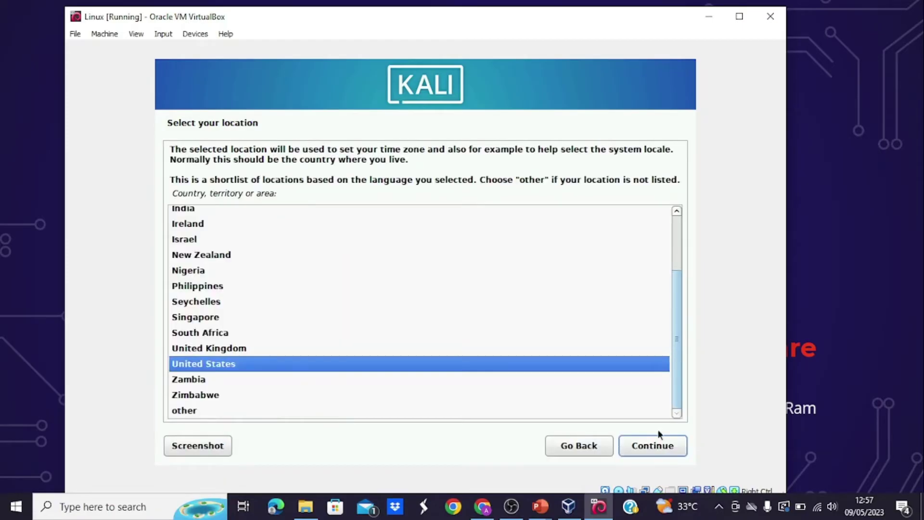